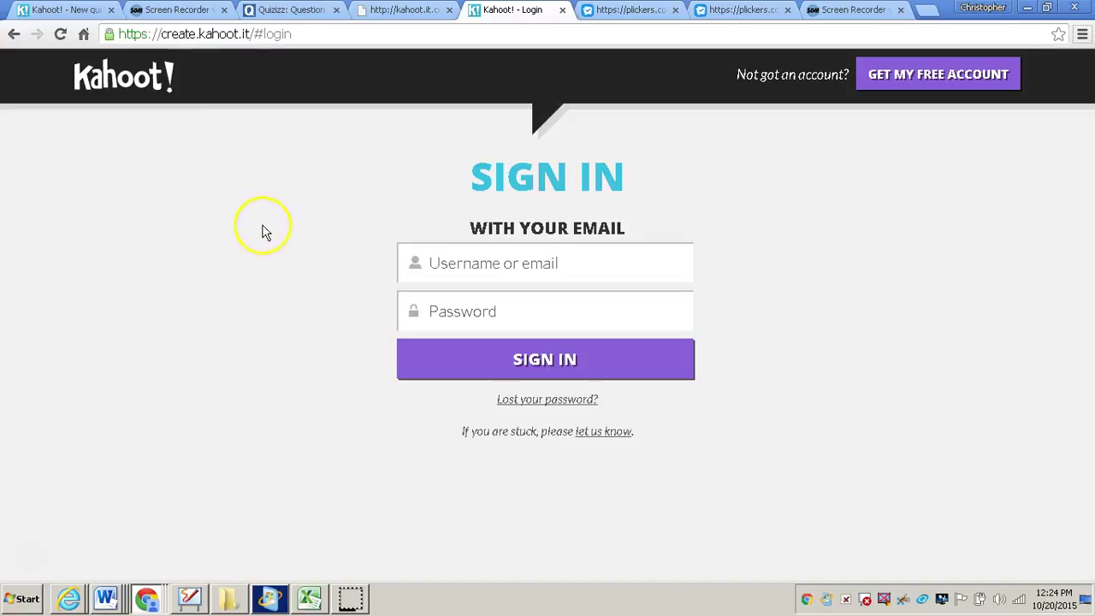
# Step: Sign in to the teacher's Kahoot! account with its email and password
pyautogui.click(460, 265)
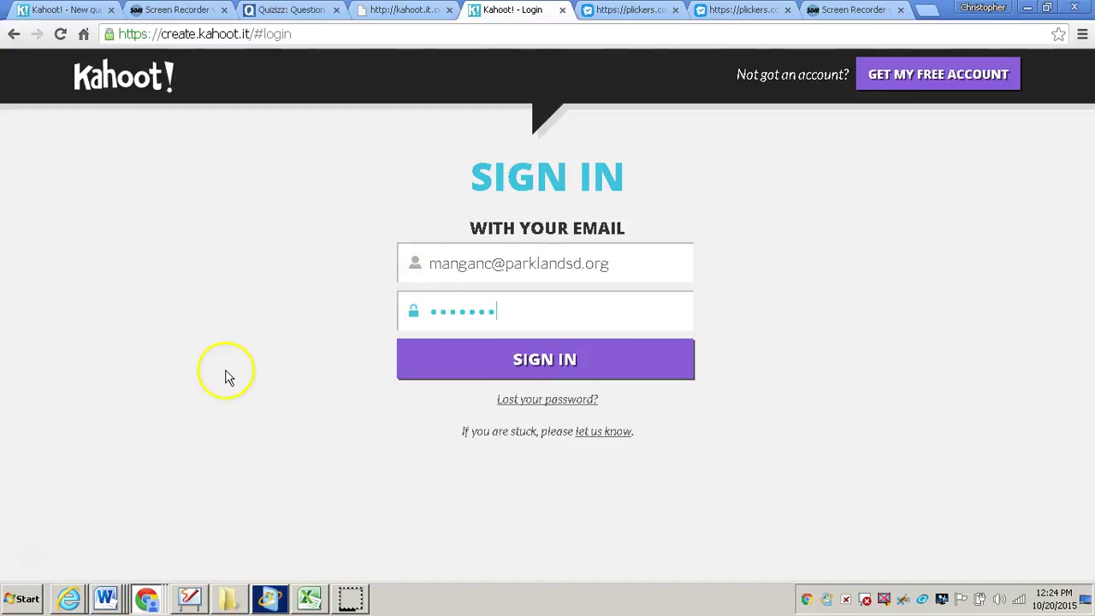
pyautogui.click(416, 364)
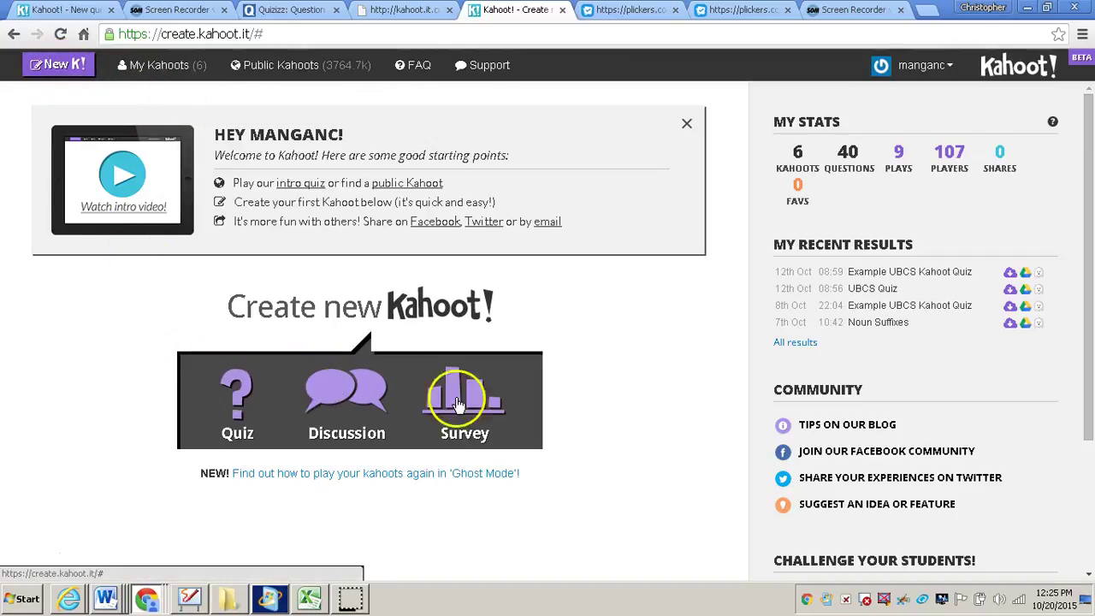
# Step: Create a new quiz named 'Unit 2 Week 2 Vocabulary' and open its Question 1 editor
pyautogui.click(237, 398)
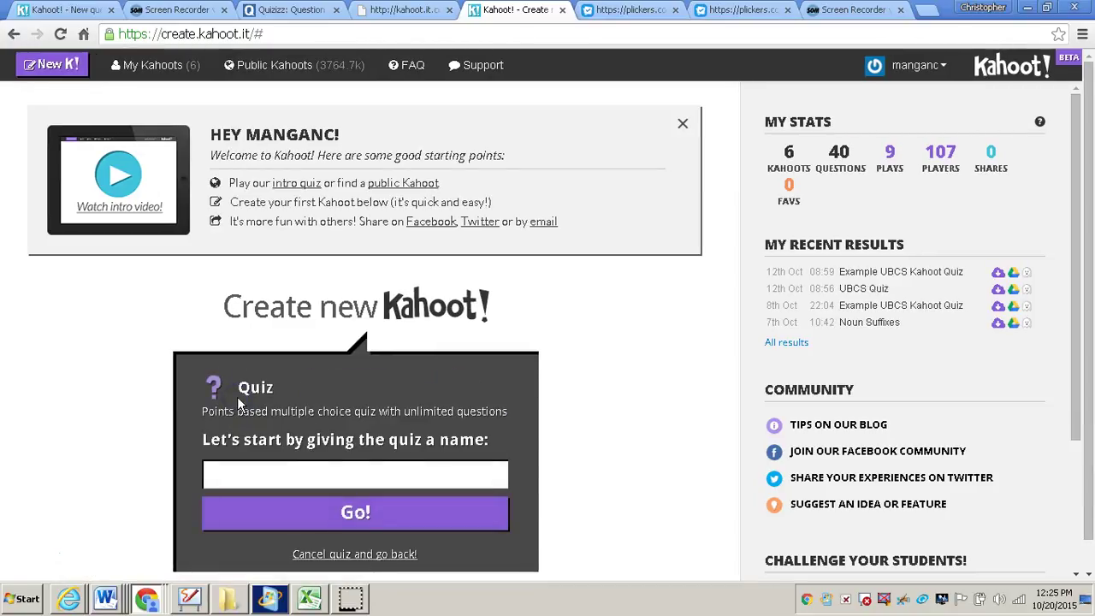
pyautogui.scroll(-1, 14, 443)
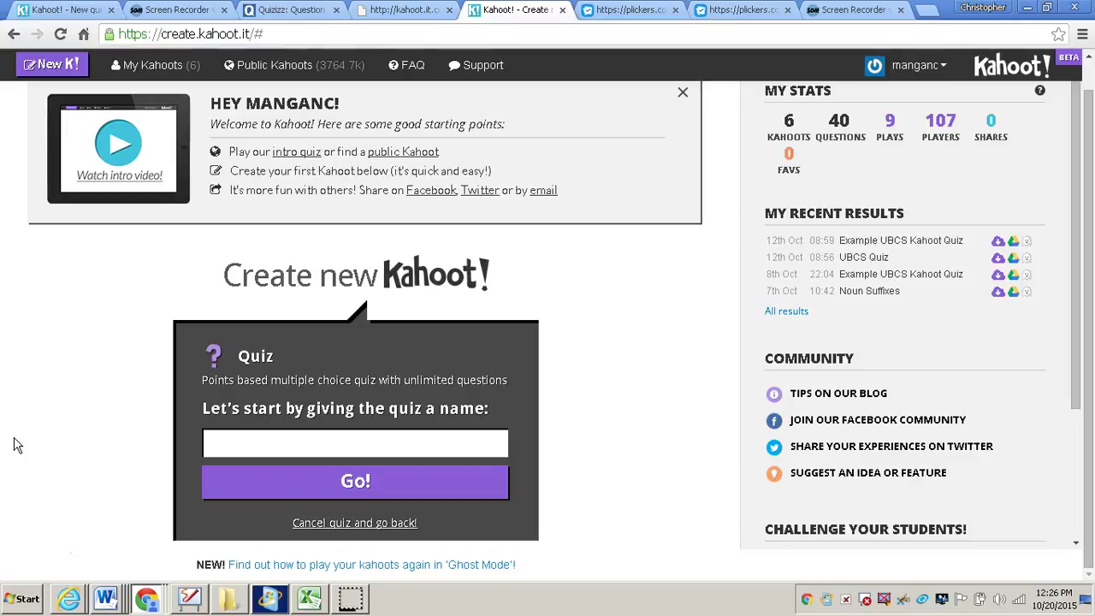
pyautogui.click(231, 442)
pyautogui.write('Unit 2 Week ')
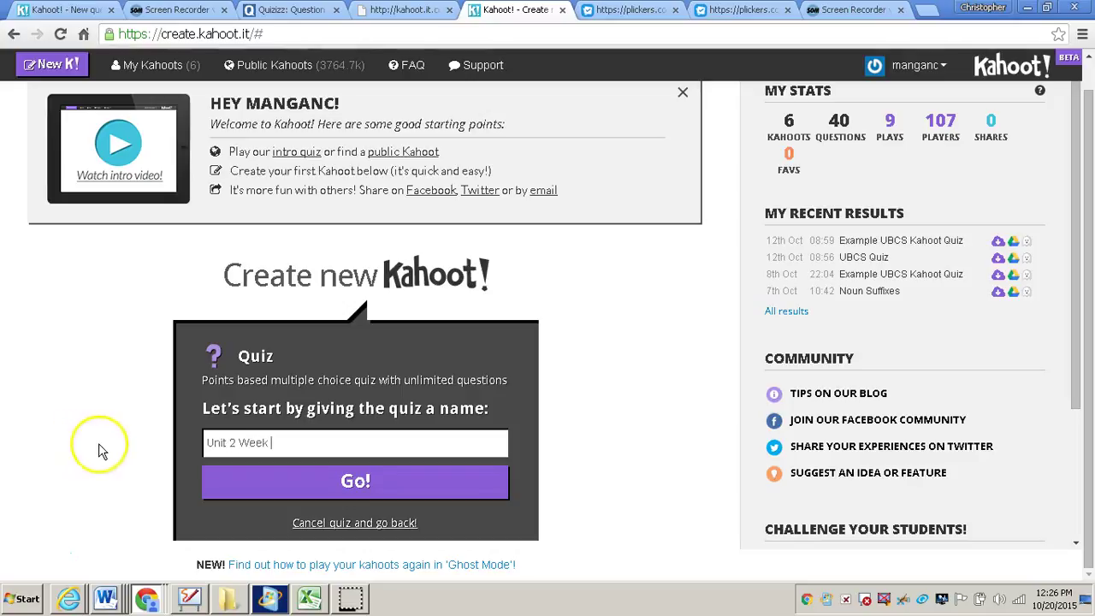
pyautogui.write('2 Vocabn')
pyautogui.write('ulary')
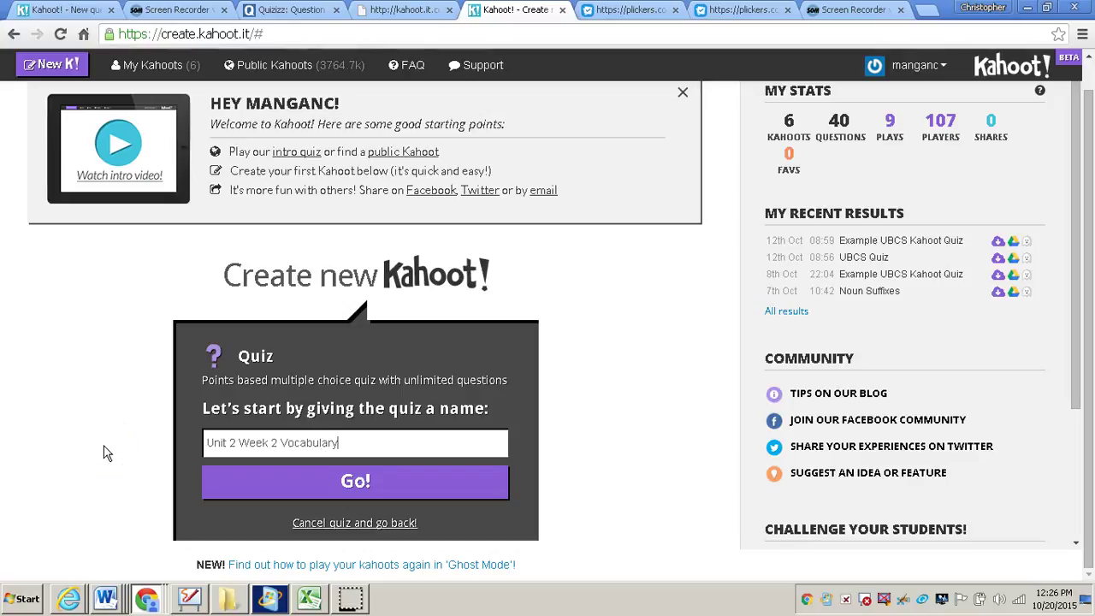
pyautogui.click(264, 472)
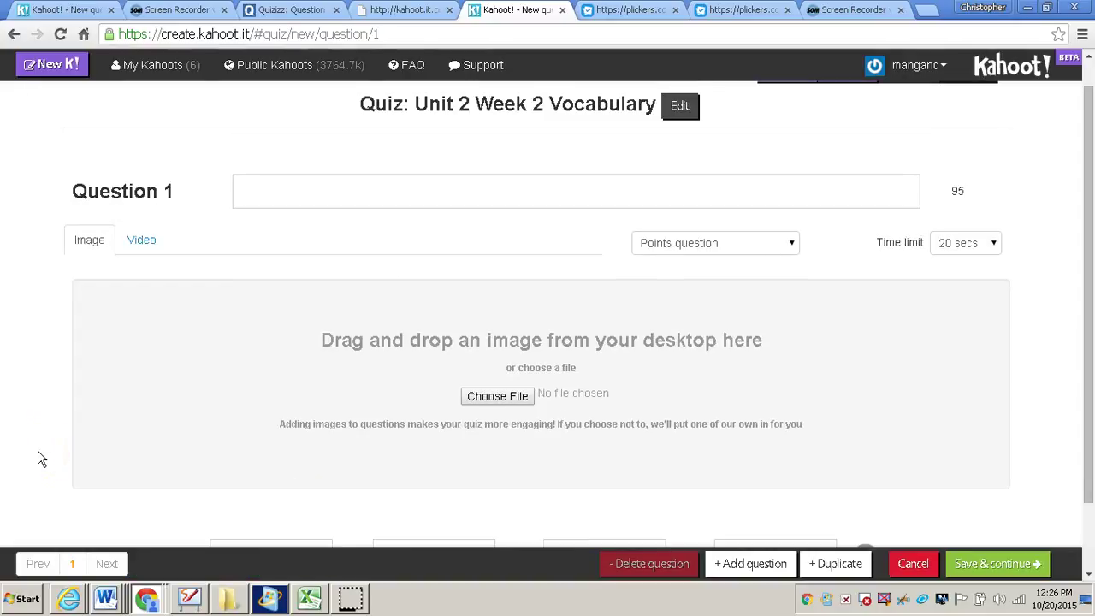
pyautogui.click(37, 454)
pyautogui.click(960, 189)
pyautogui.click(761, 253)
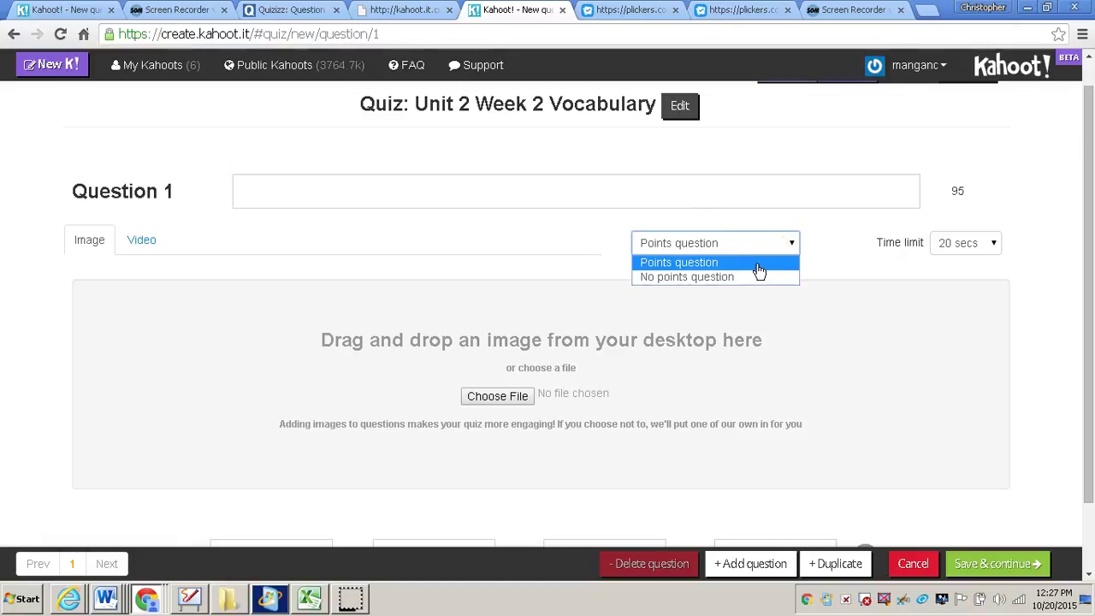
pyautogui.click(759, 269)
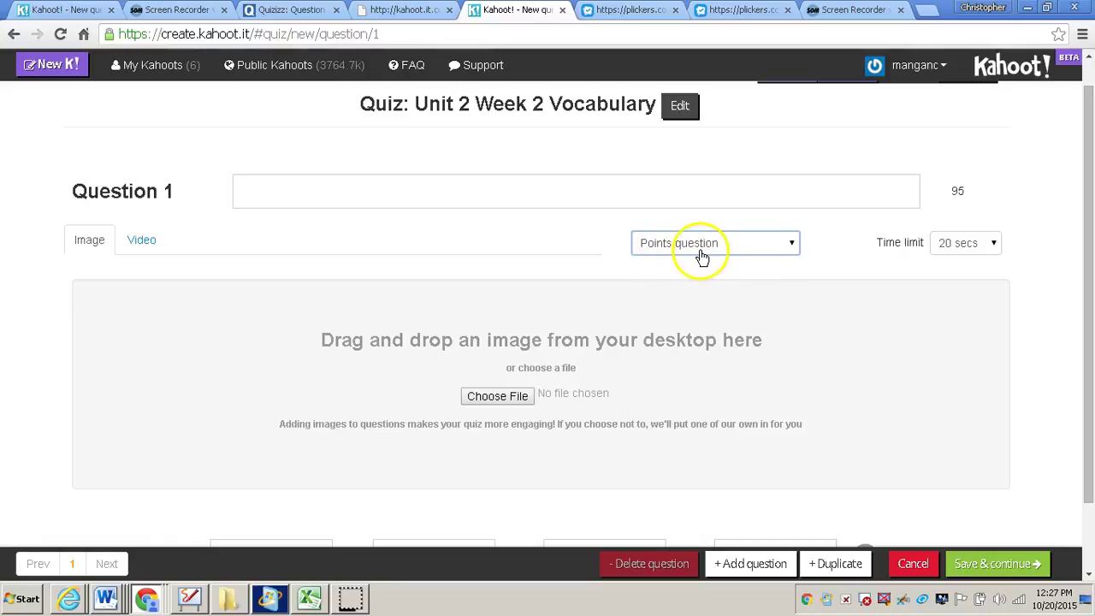
pyautogui.click(980, 258)
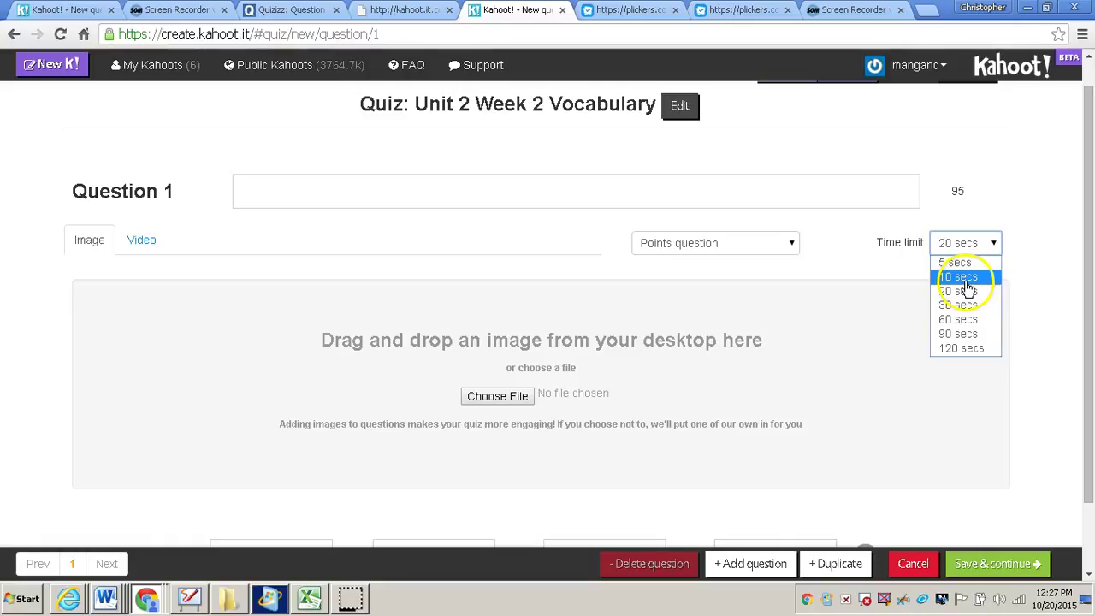
pyautogui.click(1043, 264)
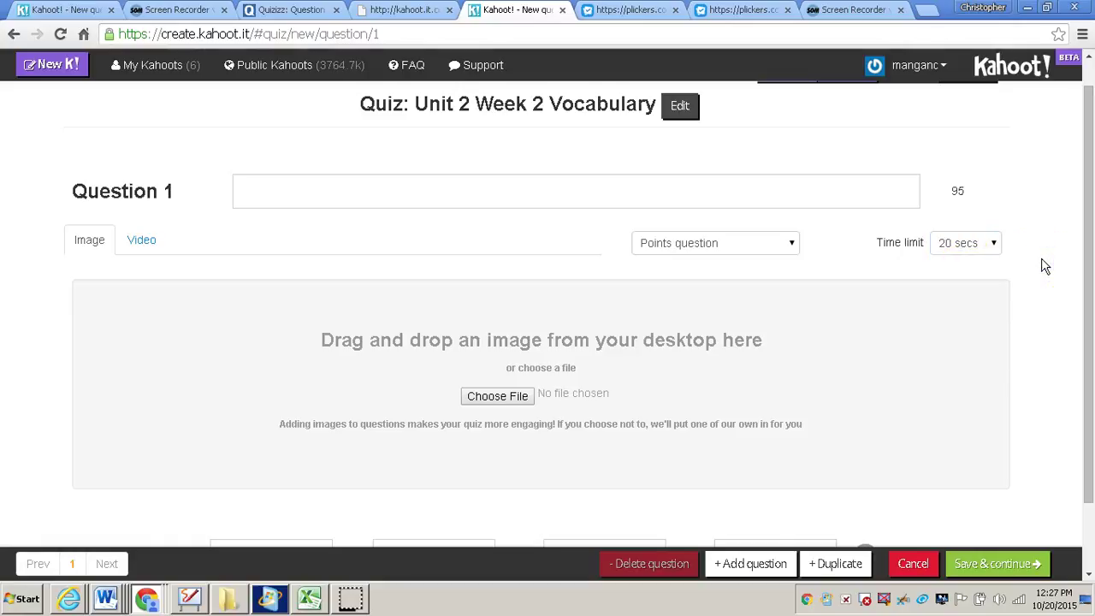
pyautogui.scroll(-1, 970, 329)
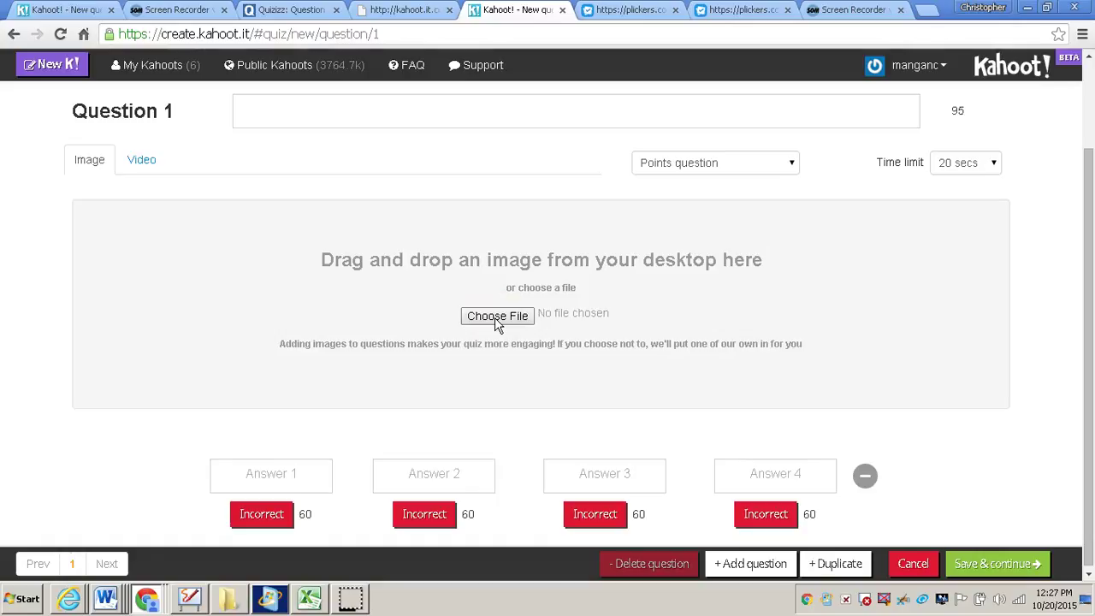
pyautogui.scroll(2, 497, 321)
# Step: Write the 'An ____ is a journey or trip...' prompt with answers expedition, species, research, substance; expedition correct
pyautogui.click(396, 202)
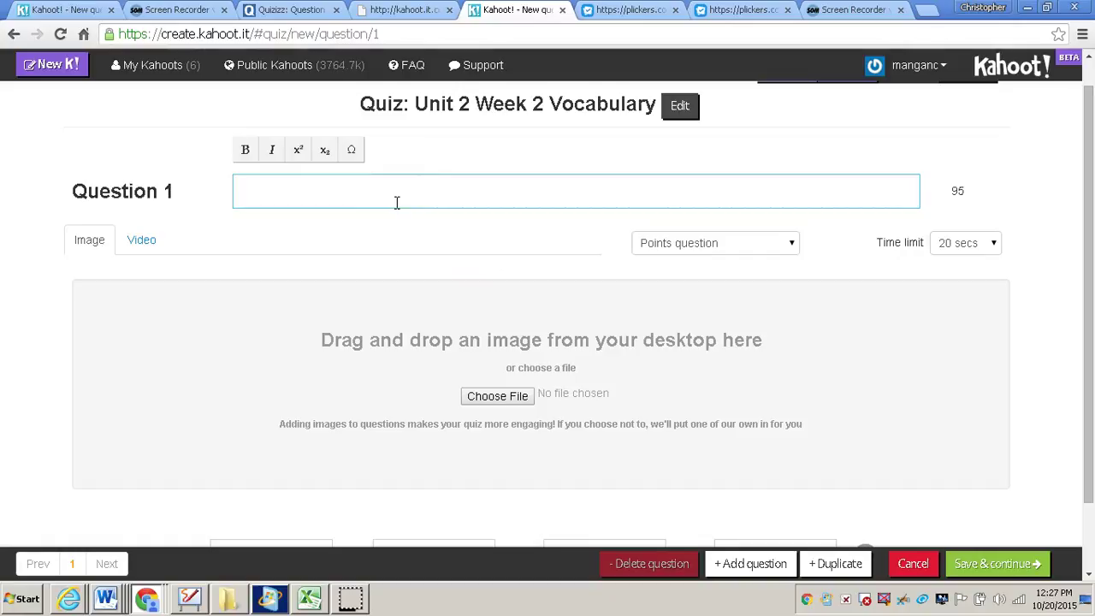
pyautogui.click(420, 191)
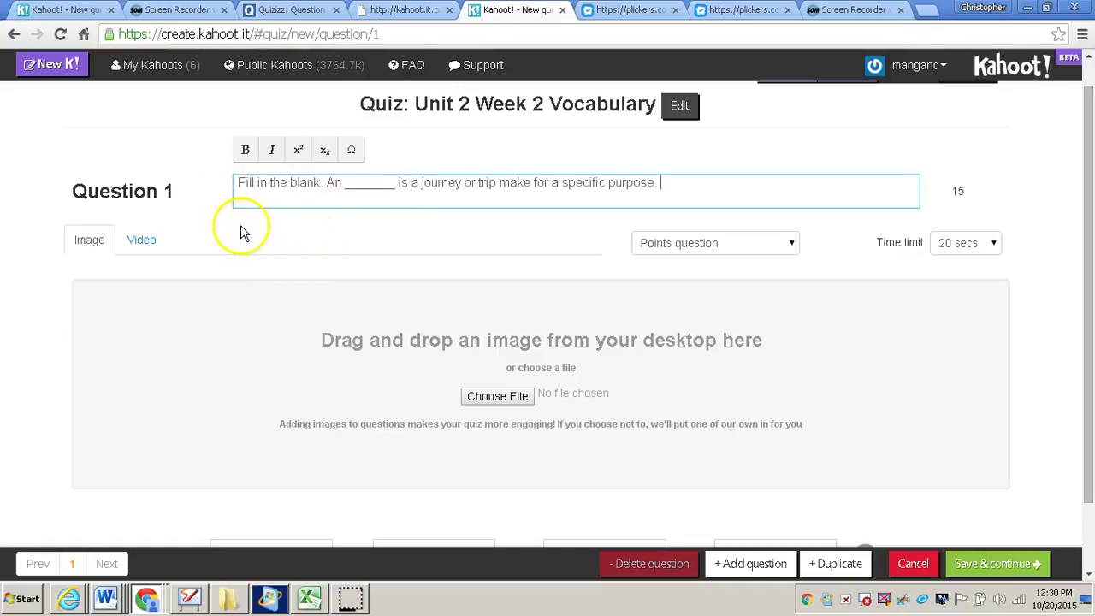
pyautogui.scroll(-1, 240, 224)
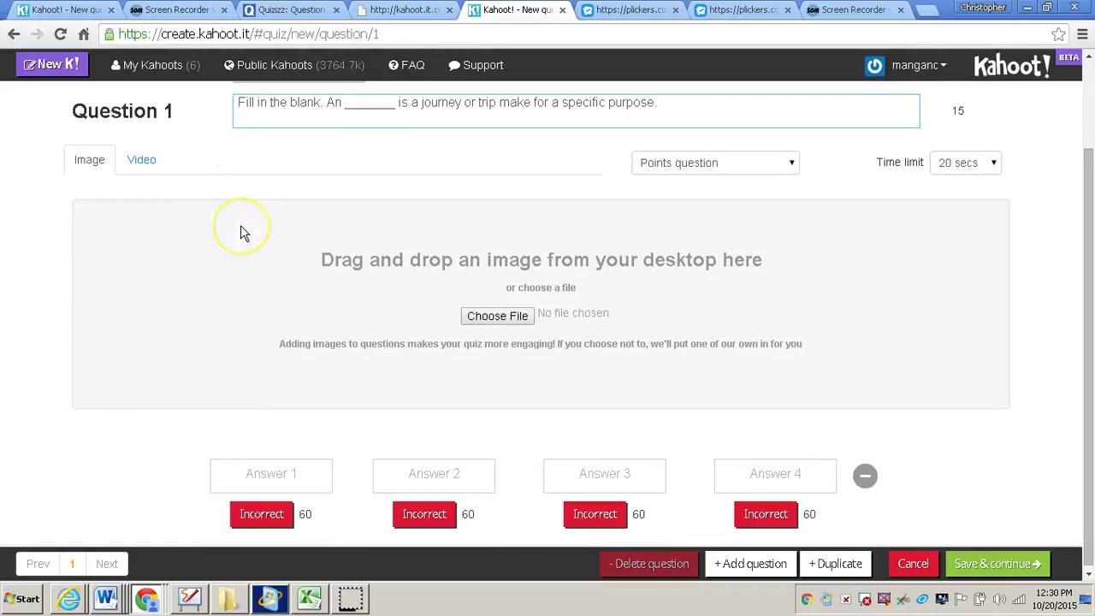
pyautogui.click(866, 477)
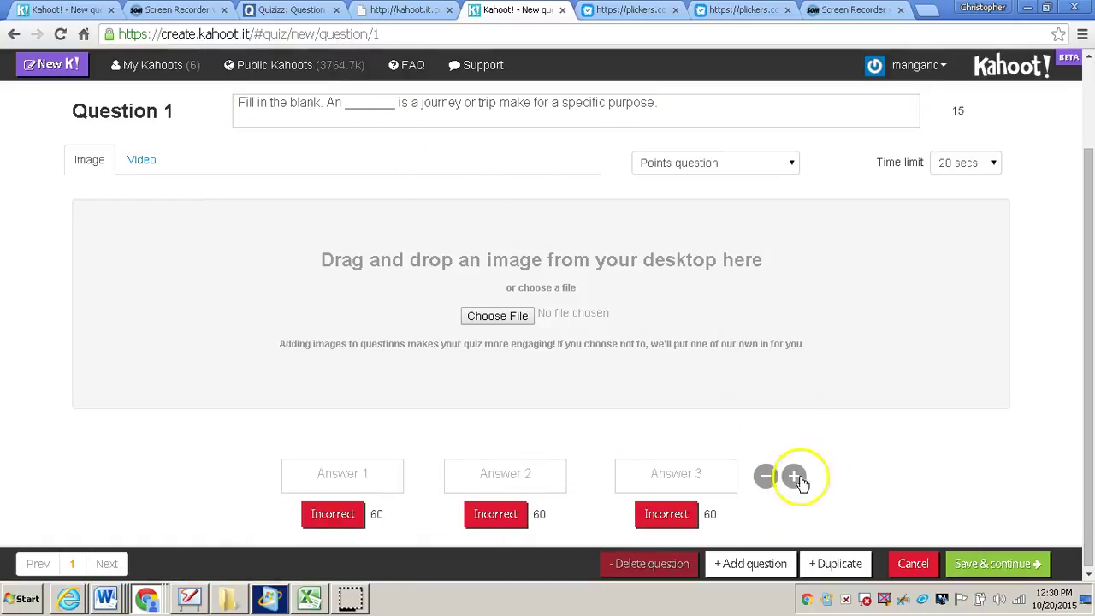
pyautogui.click(764, 476)
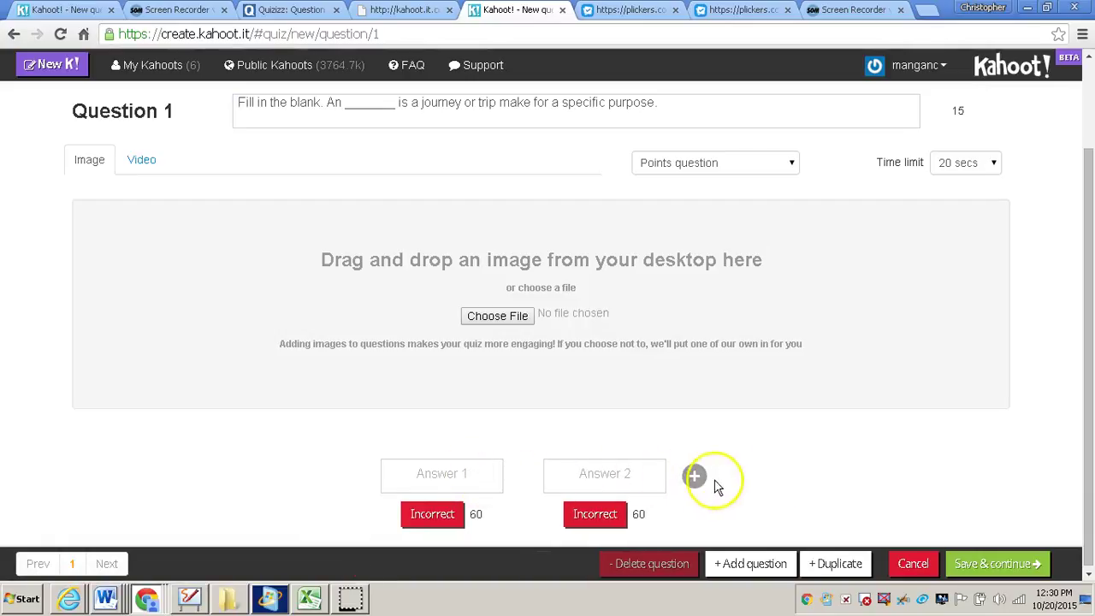
pyautogui.click(694, 475)
pyautogui.click(790, 479)
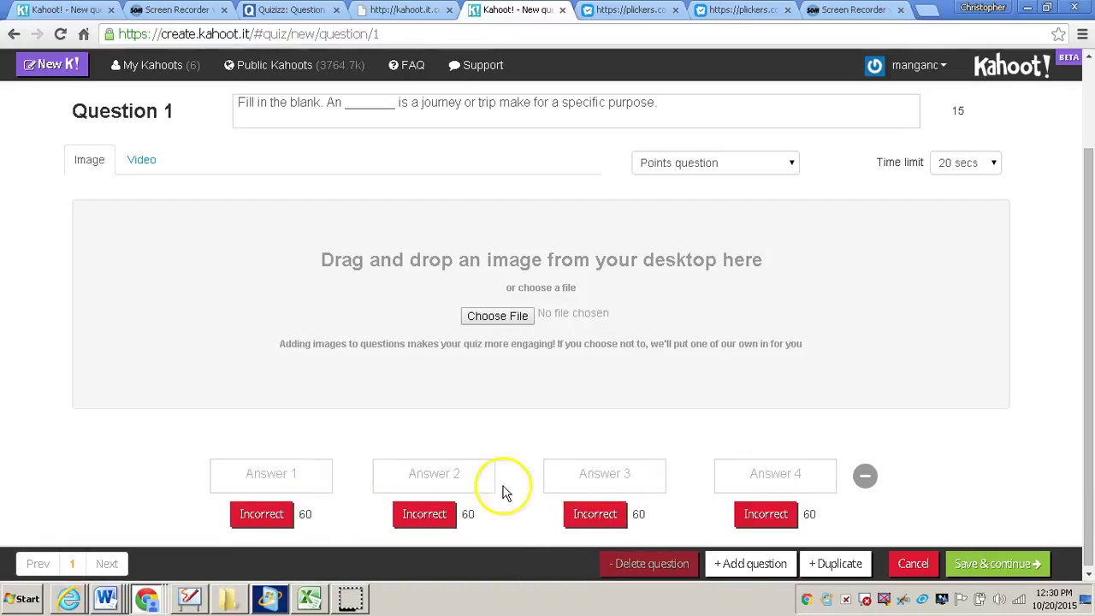
pyautogui.click(299, 471)
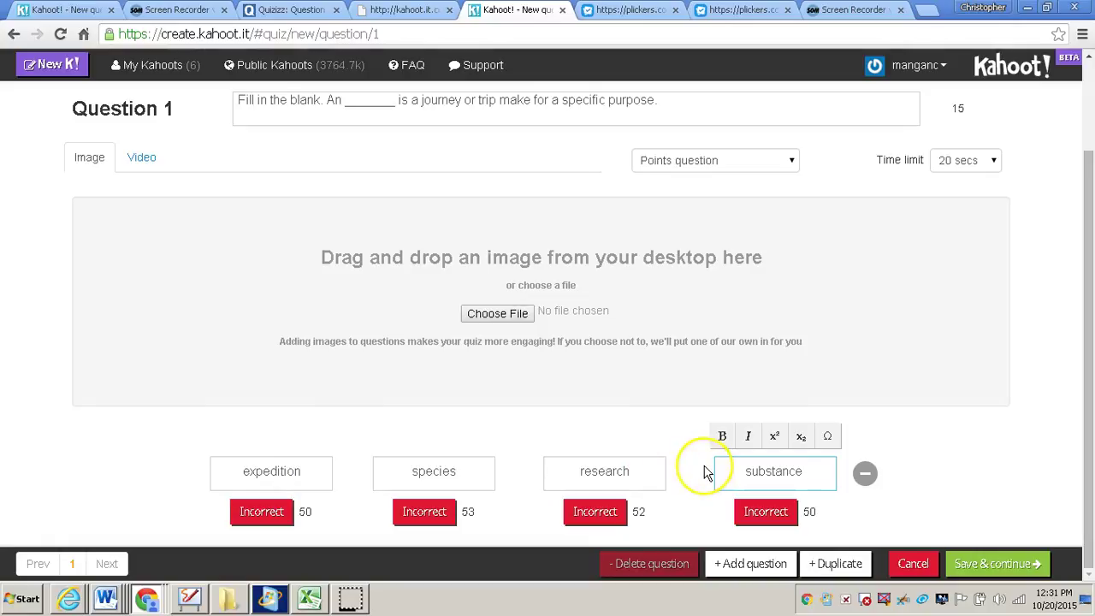
pyautogui.click(261, 513)
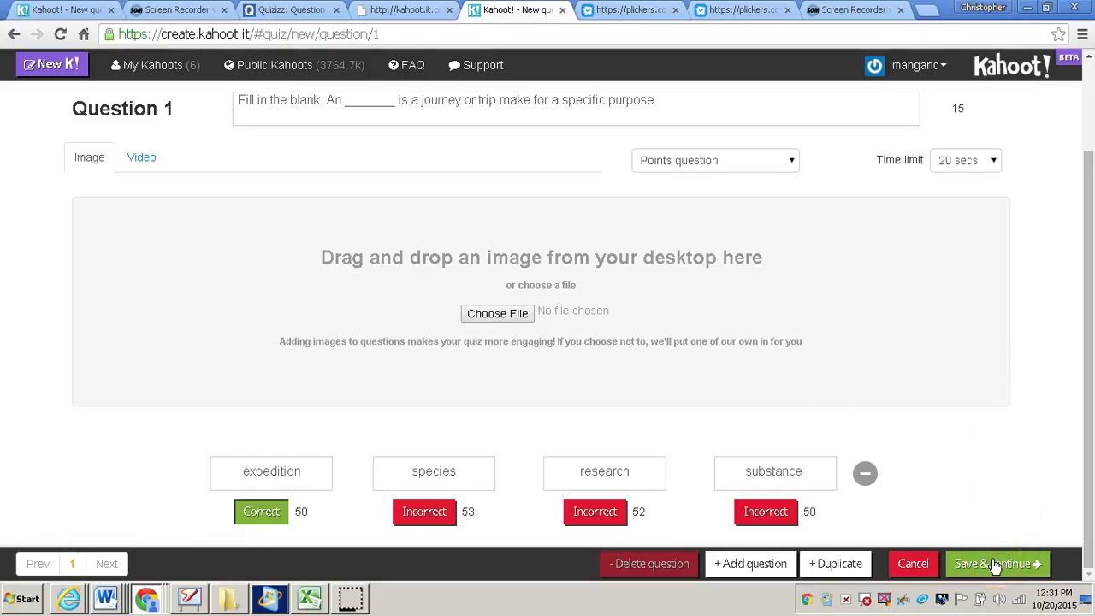
# Step: Paste 'What is the act of studying to learn facts?' as Question 2, marking research correct
pyautogui.click(751, 564)
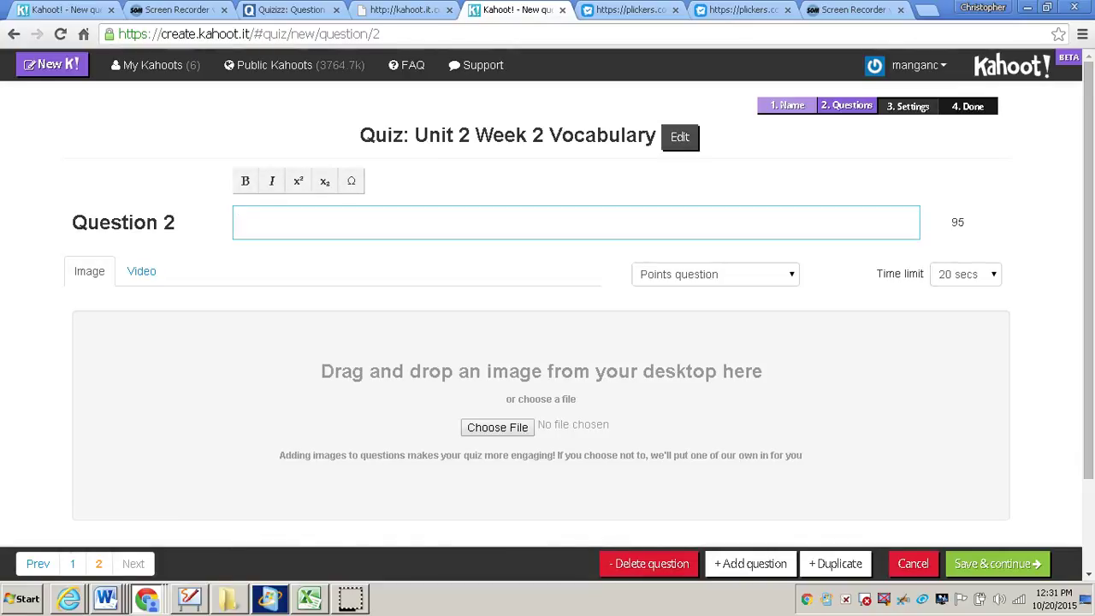
pyautogui.write('What is the act of studying to learn facts?')
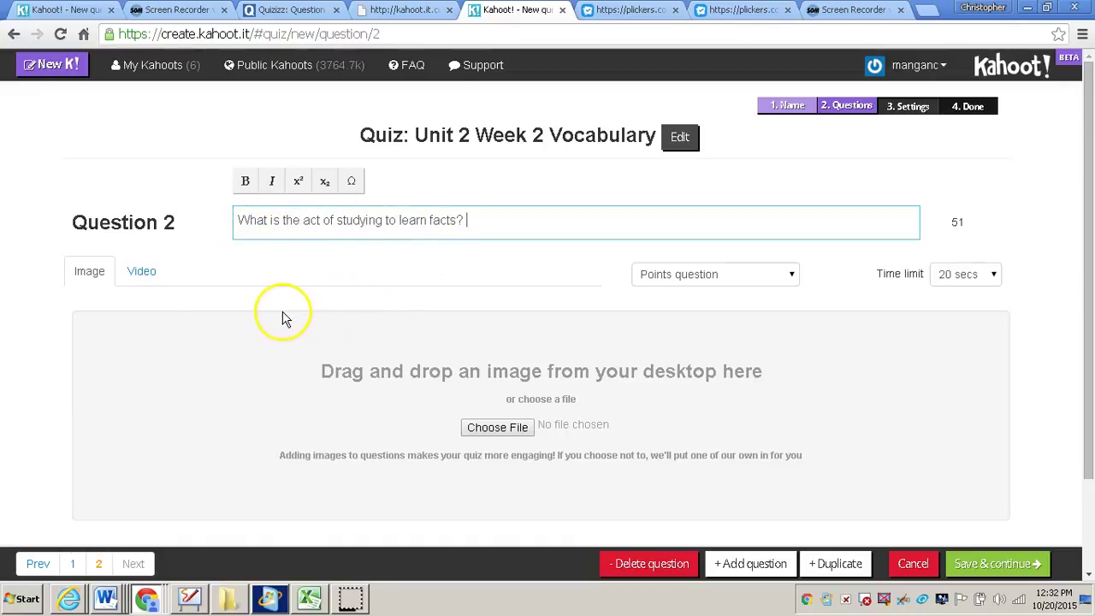
pyautogui.scroll(-1, 257, 299)
pyautogui.scroll(-1, 211, 261)
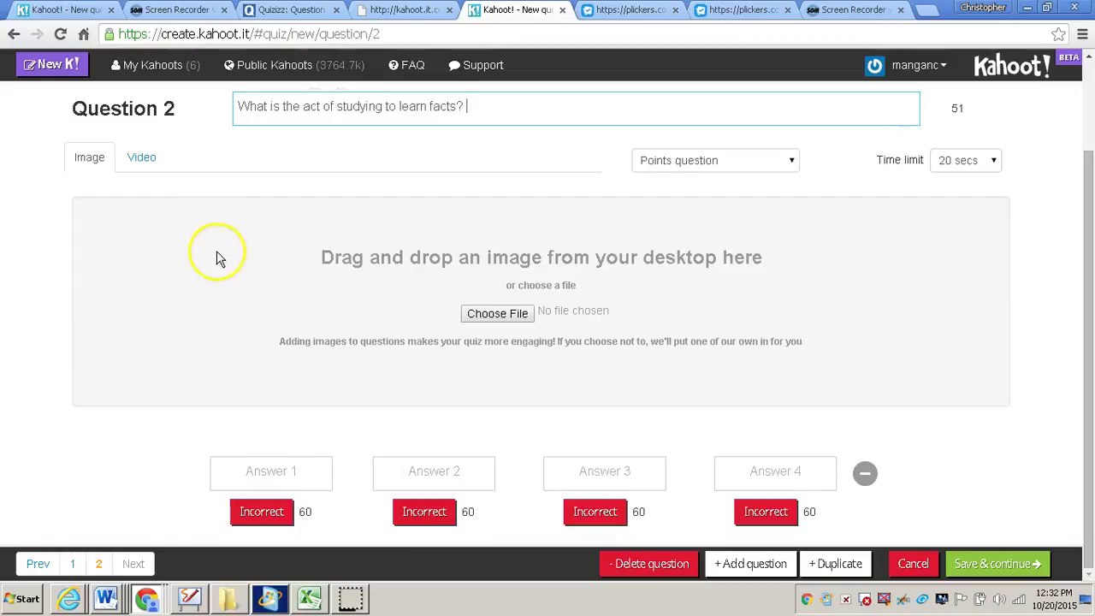
pyautogui.click(268, 479)
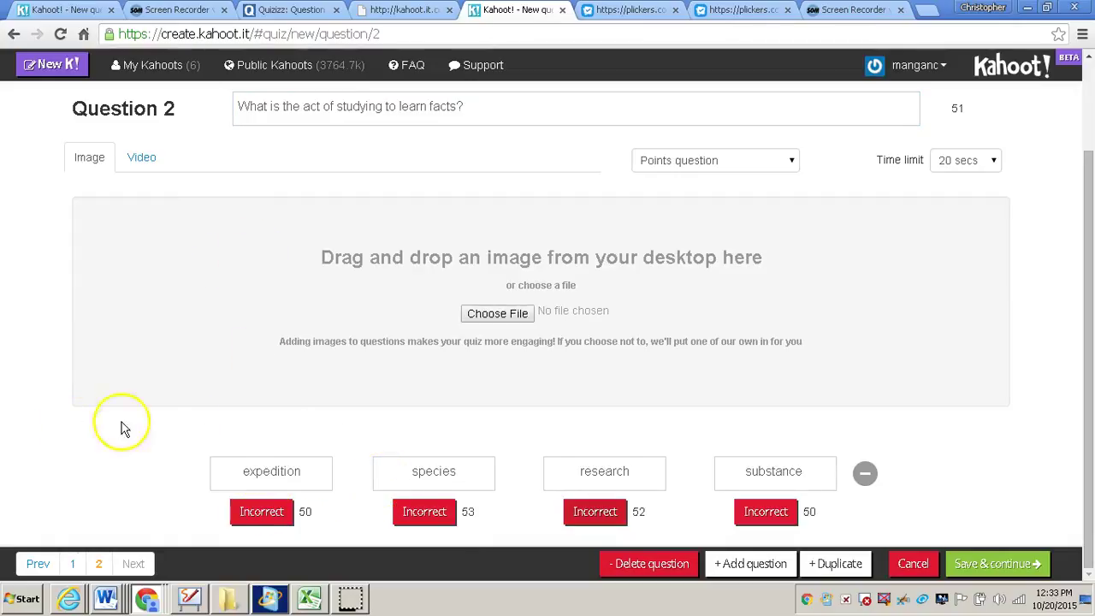
pyautogui.click(586, 516)
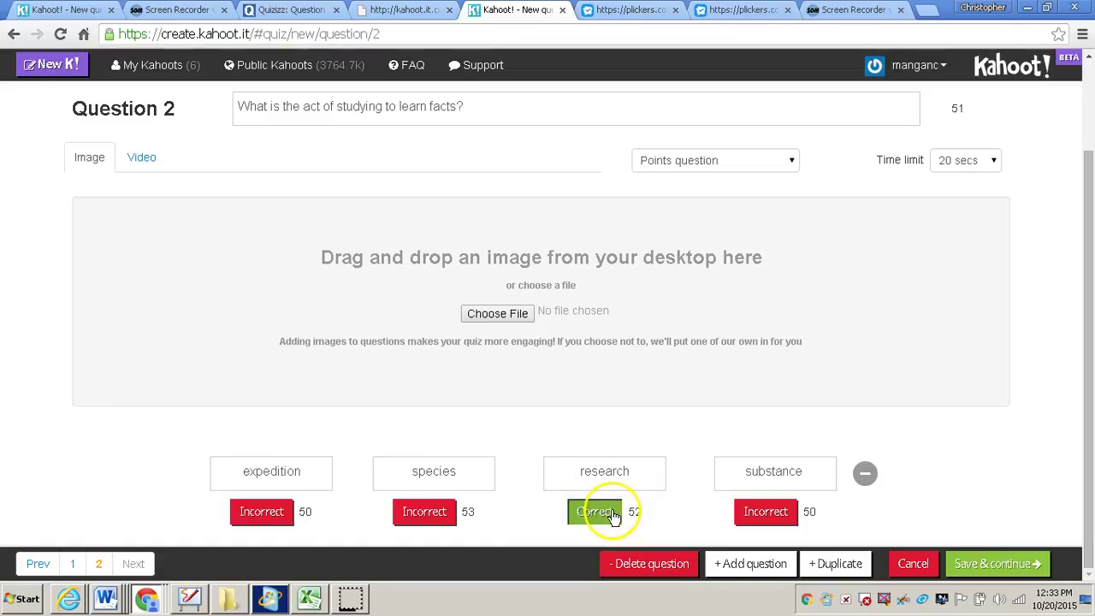
# Step: Add Question 3 defining species and remove the third and fourth answer slots
pyautogui.click(780, 564)
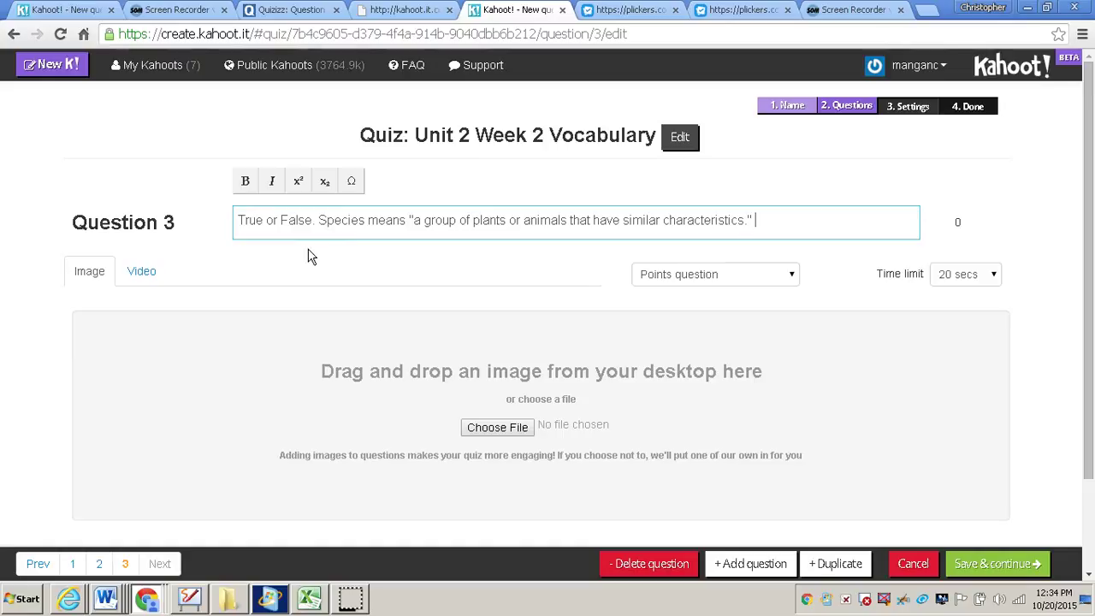
pyautogui.scroll(-2, 310, 257)
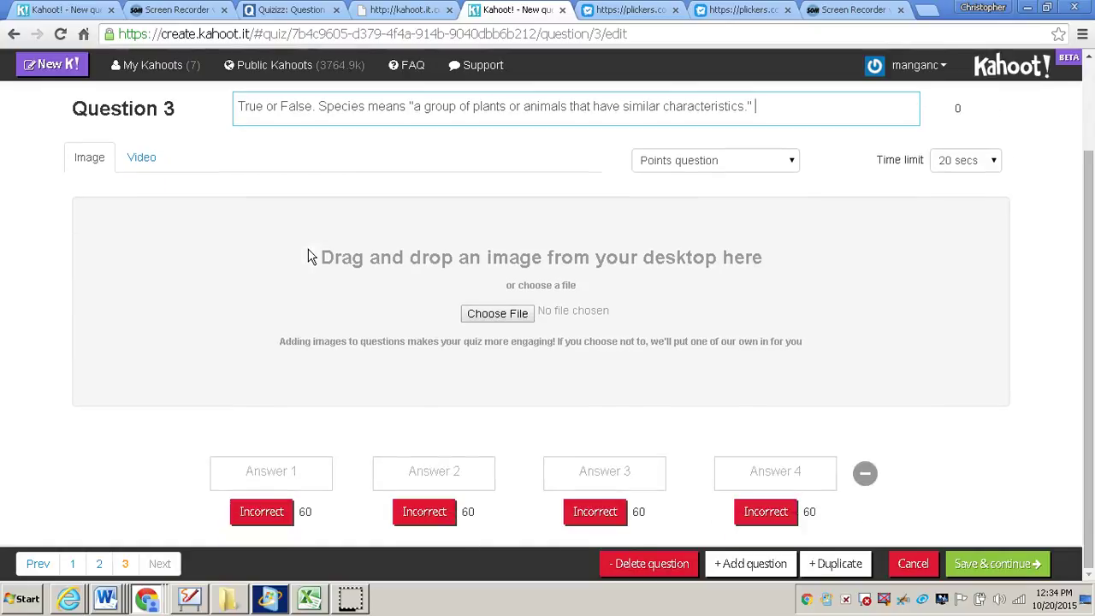
pyautogui.click(865, 473)
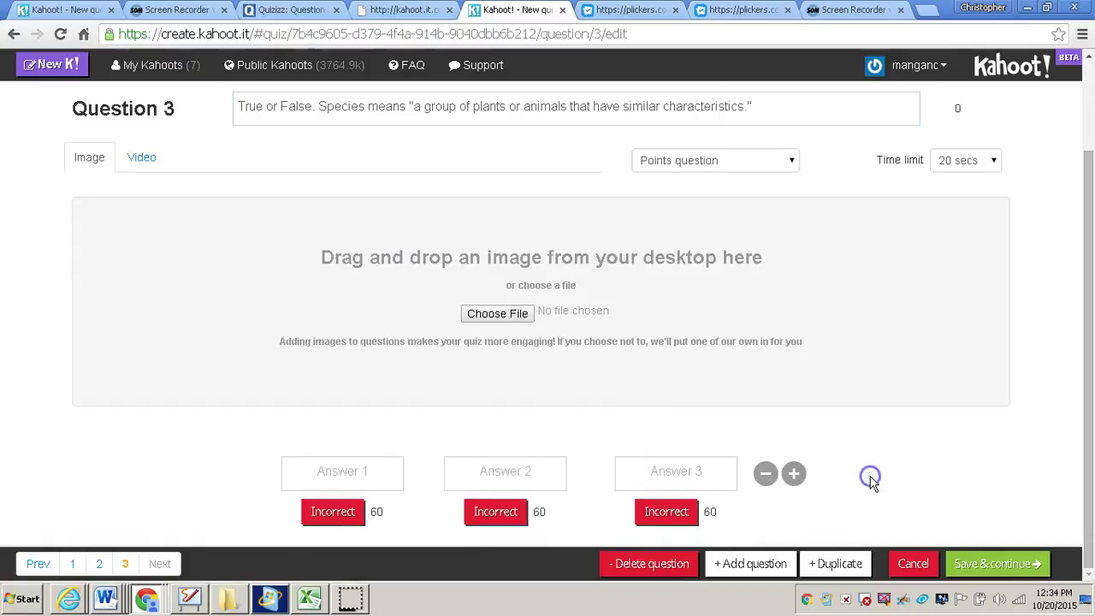
pyautogui.click(765, 472)
# Step: Enter True and False as the two answers, with True marked correct
pyautogui.click(457, 472)
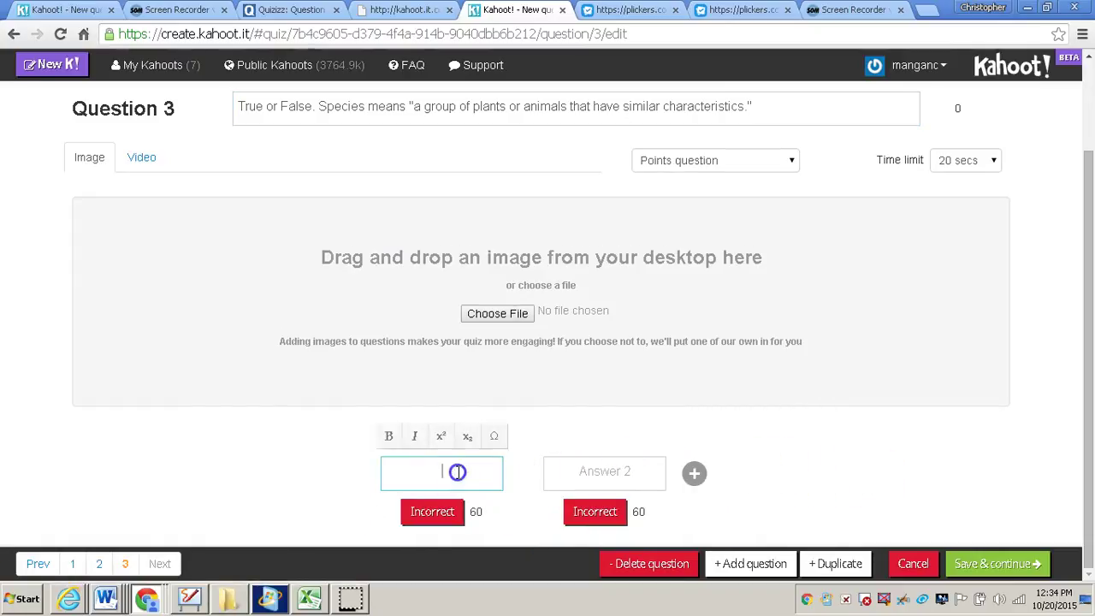
pyautogui.write('True')
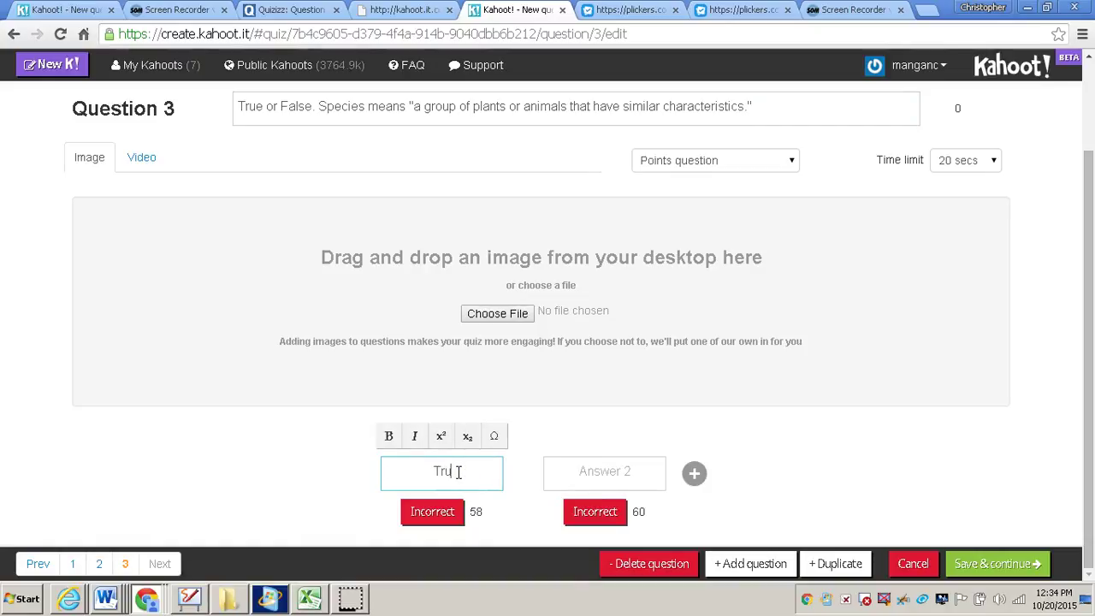
pyautogui.press('Tab')
pyautogui.write('False')
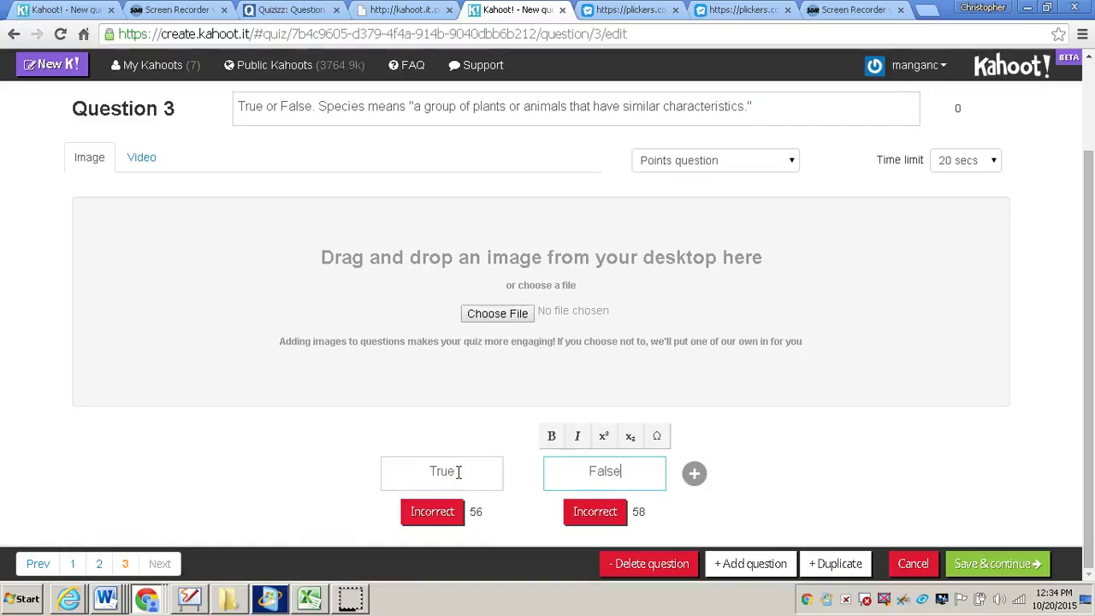
pyautogui.click(438, 513)
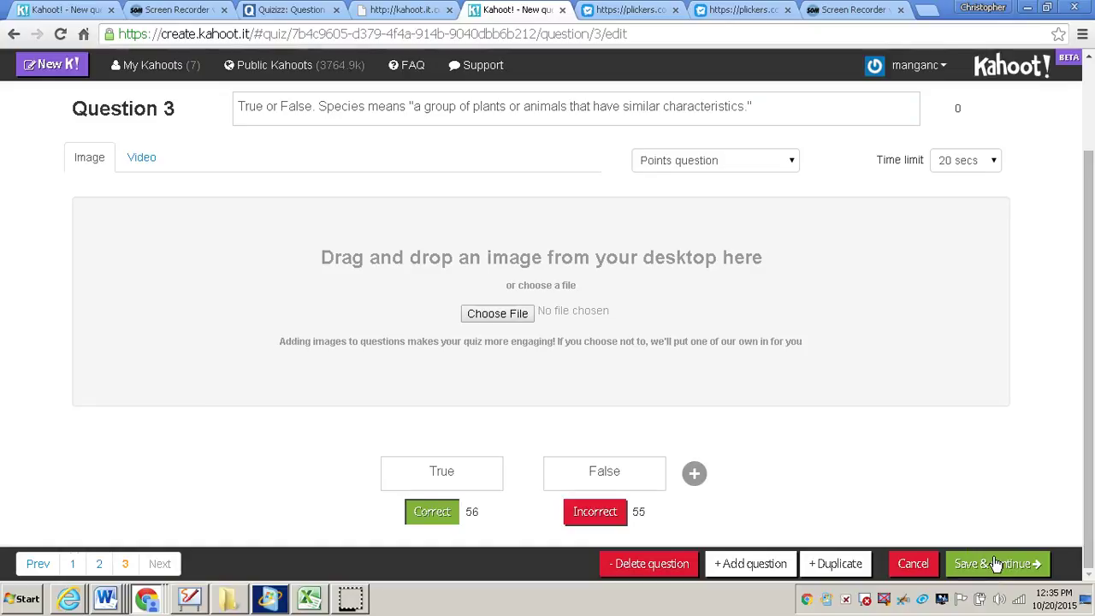
# Step: Save Question 3 and continue past the question reorder page
pyautogui.click(995, 564)
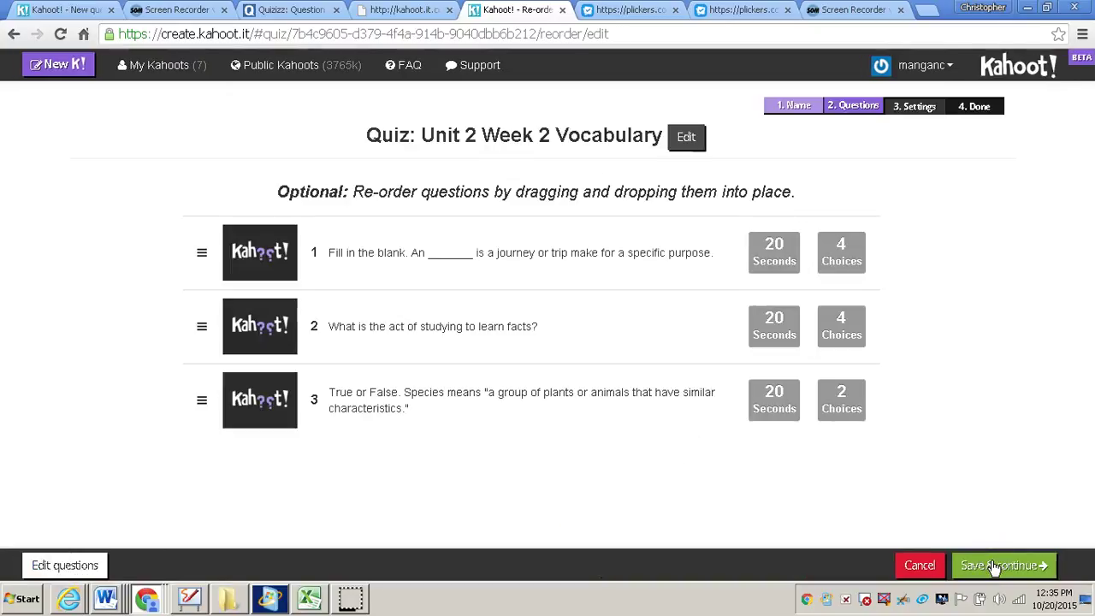
pyautogui.click(74, 436)
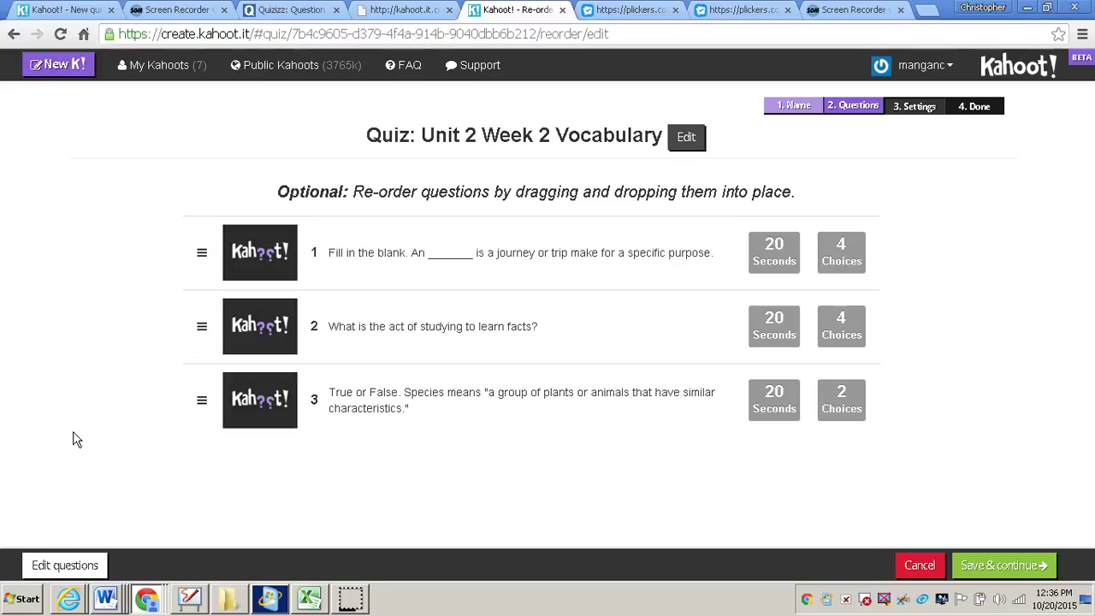
pyautogui.click(988, 565)
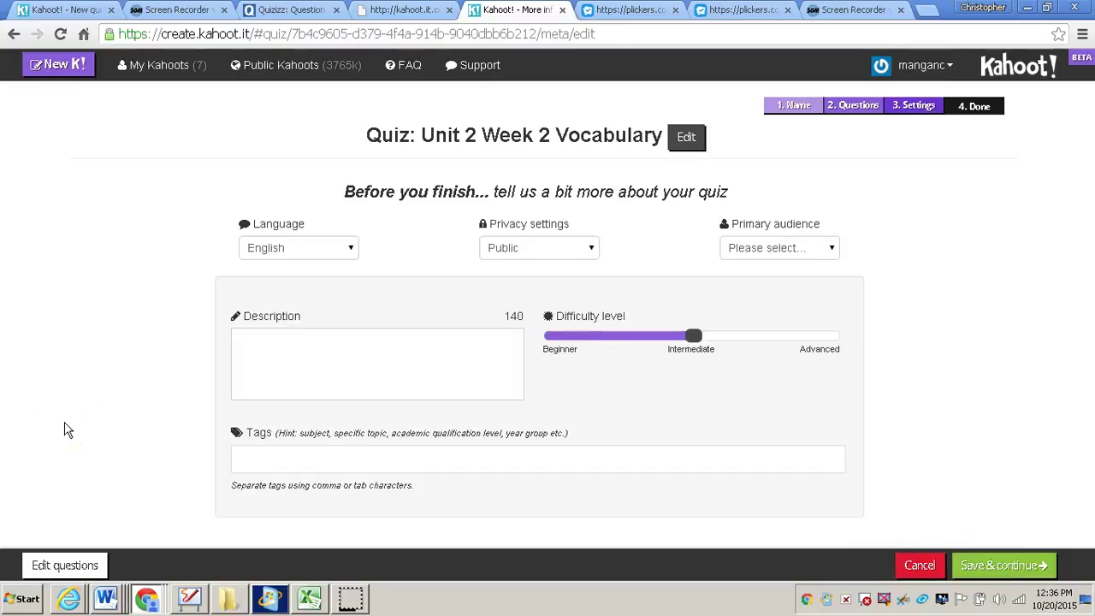
# Step: Keep English language and Public privacy, and choose School as the primary audience
pyautogui.click(301, 257)
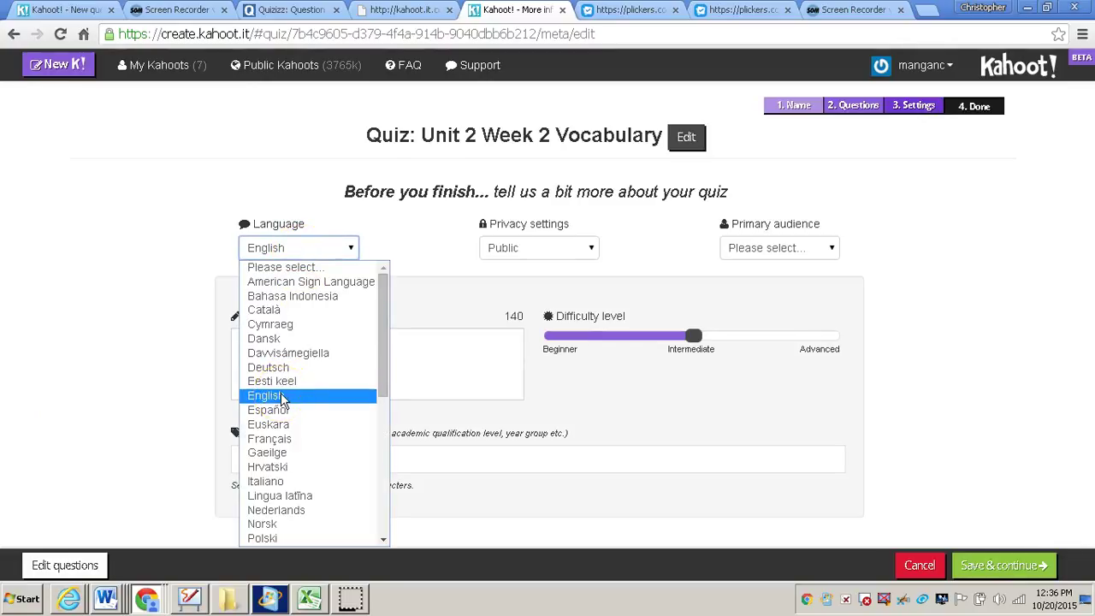
pyautogui.click(282, 396)
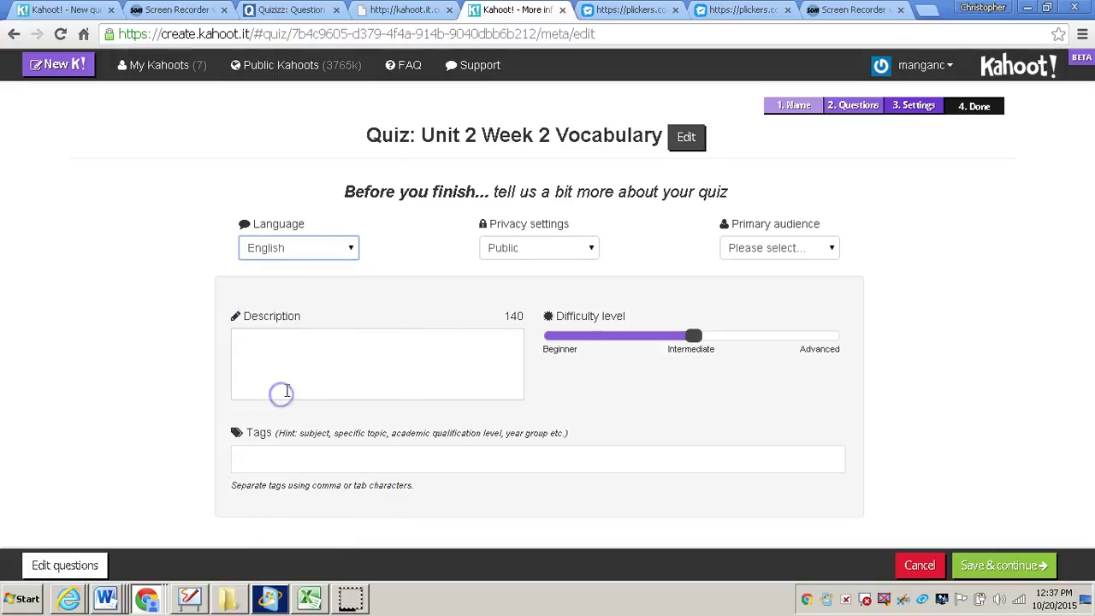
pyautogui.click(521, 249)
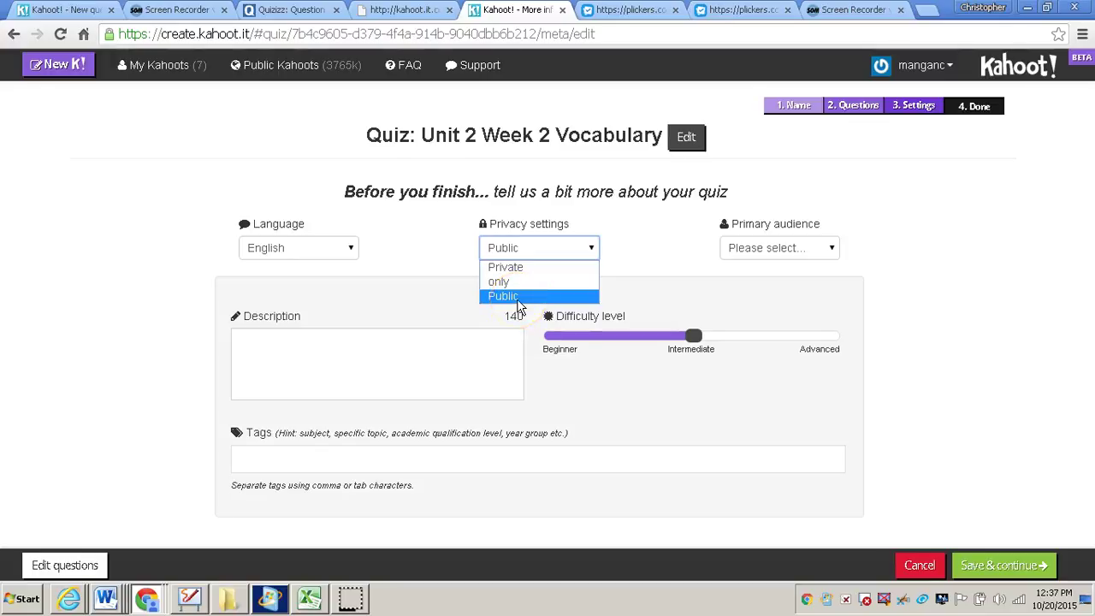
pyautogui.click(518, 299)
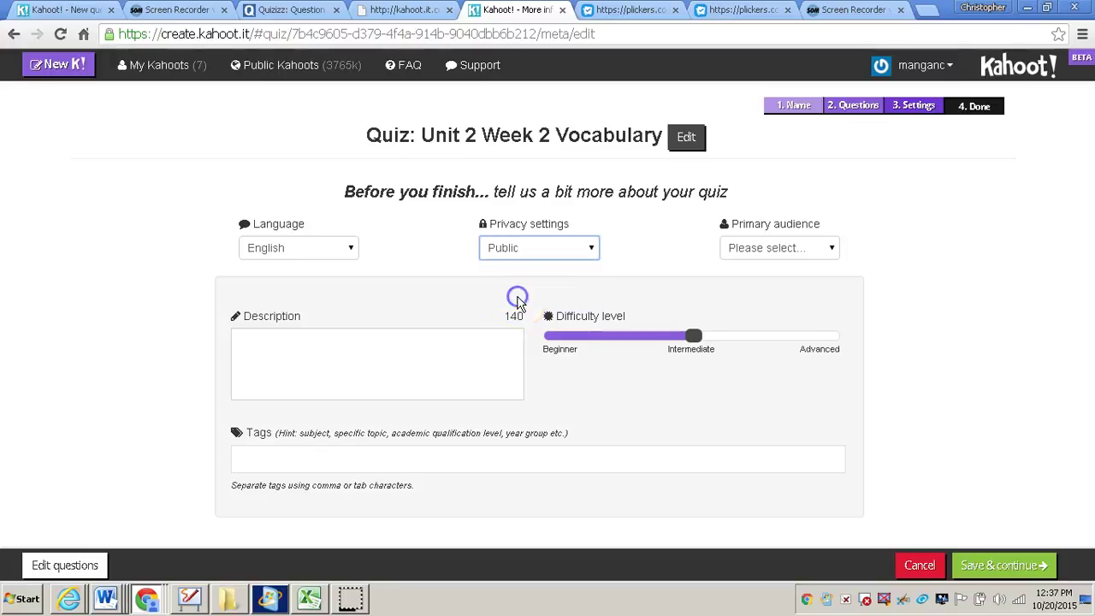
pyautogui.click(779, 249)
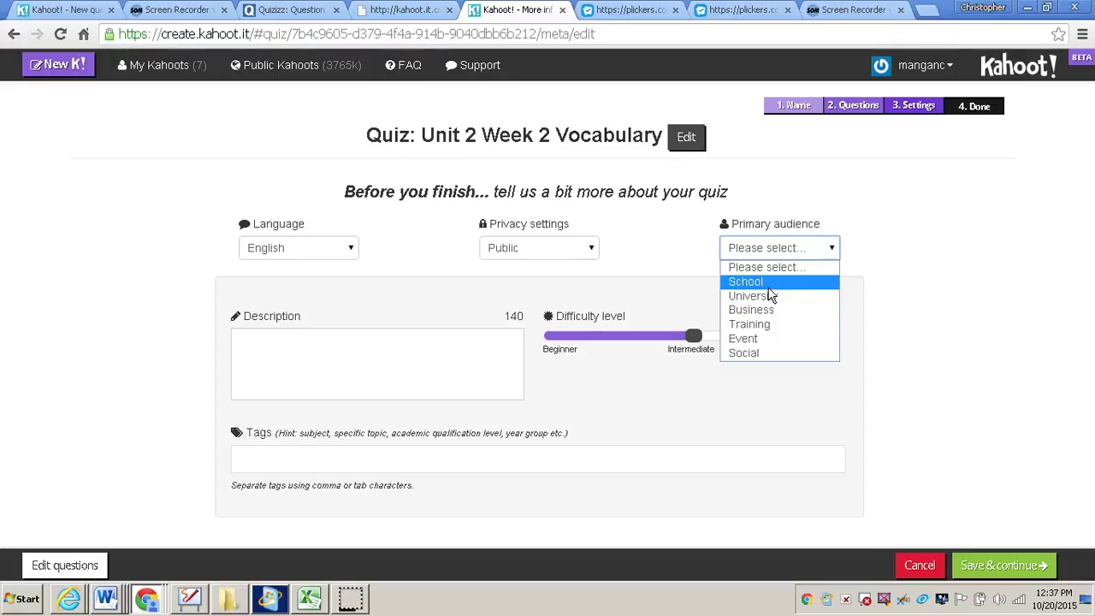
pyautogui.click(761, 282)
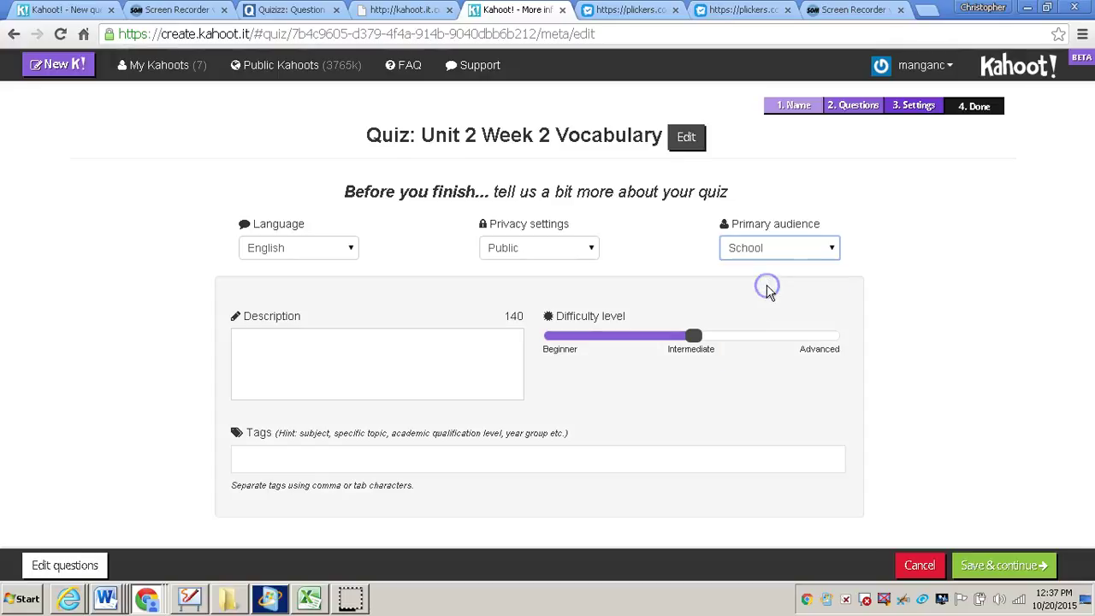
# Step: Save the settings and skip the cover image to reach the DONE! page
pyautogui.click(1032, 567)
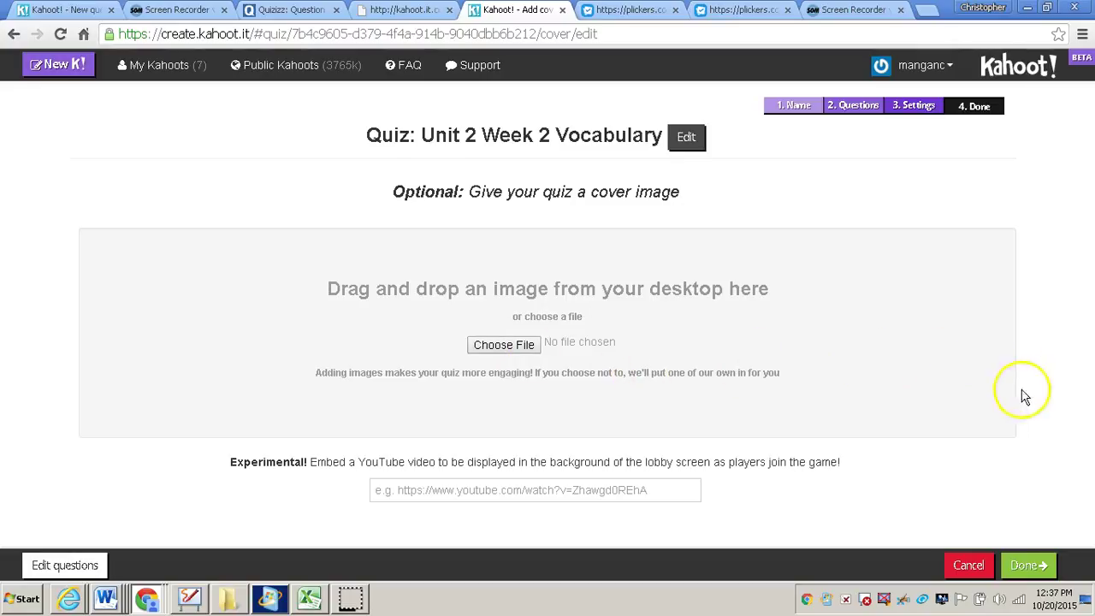
pyautogui.click(1033, 567)
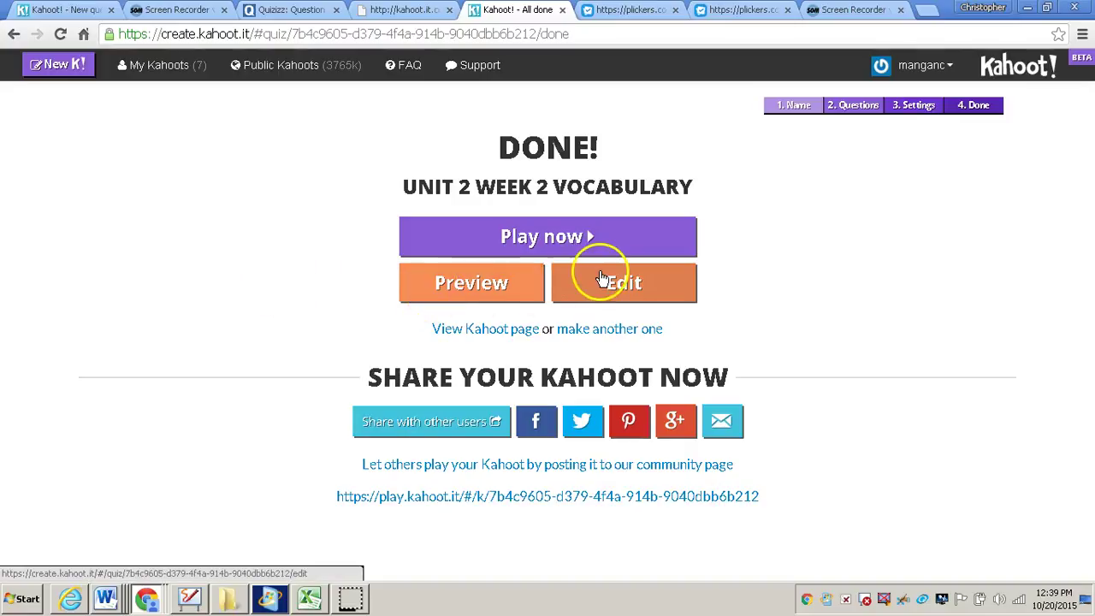
# Step: Play the finished quiz and launch its live lobby with game PIN 550008
pyautogui.click(547, 246)
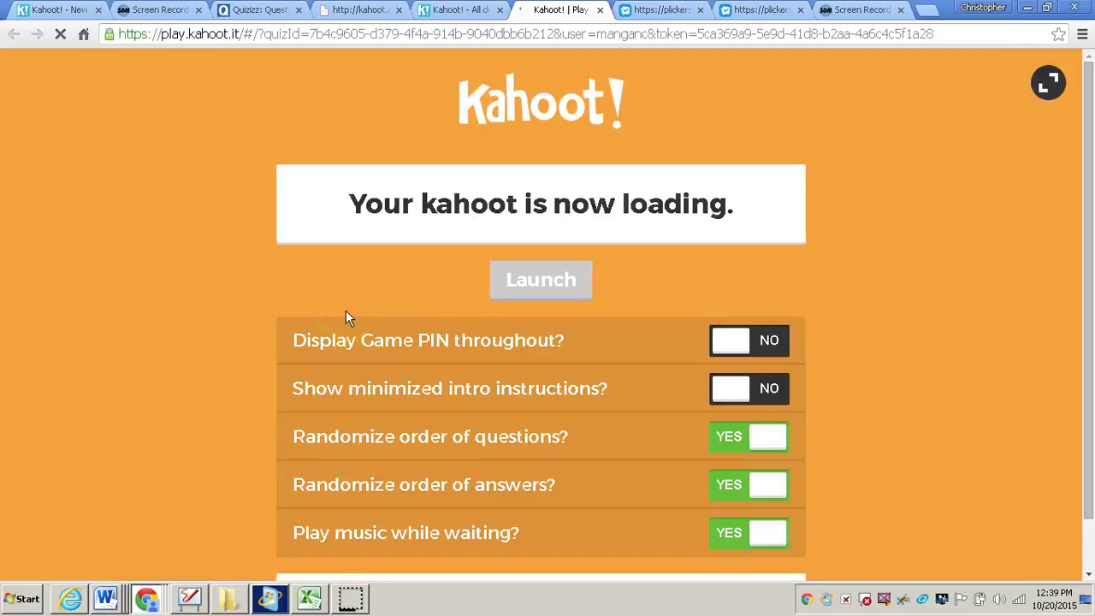
pyautogui.scroll(-1, 916, 363)
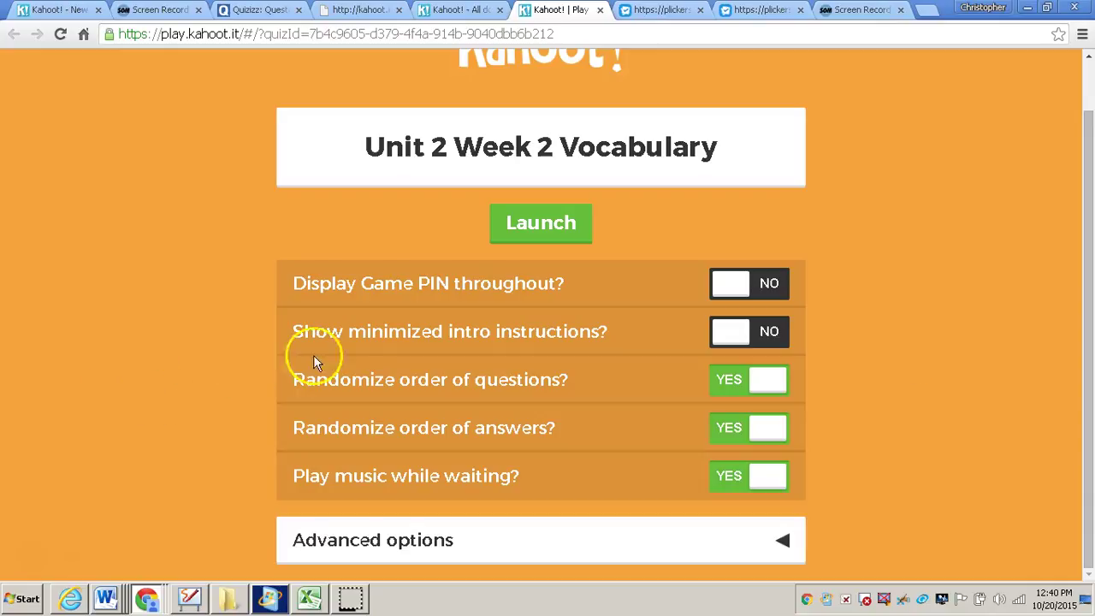
pyautogui.click(511, 231)
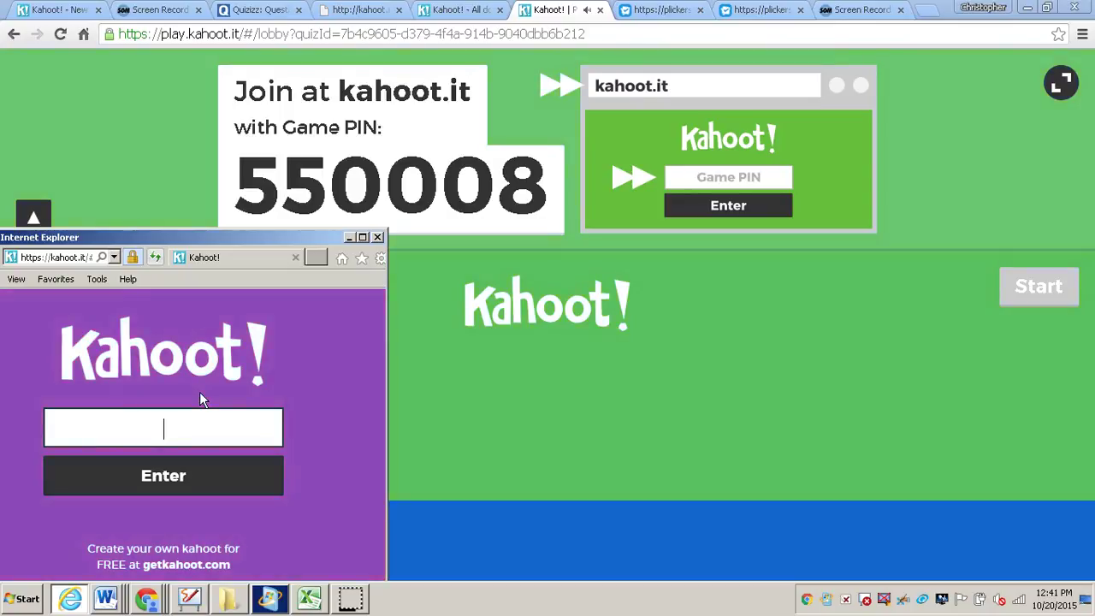
# Step: Join game PIN 550008 at kahoot.it from the second browser under a player nickname
pyautogui.write('55')
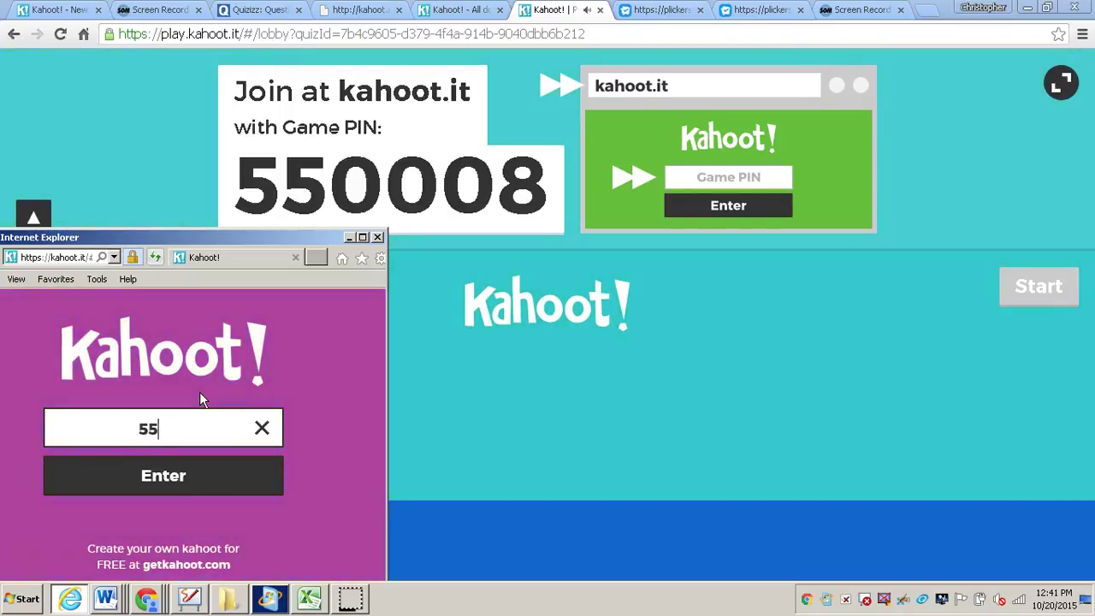
pyautogui.write('000')
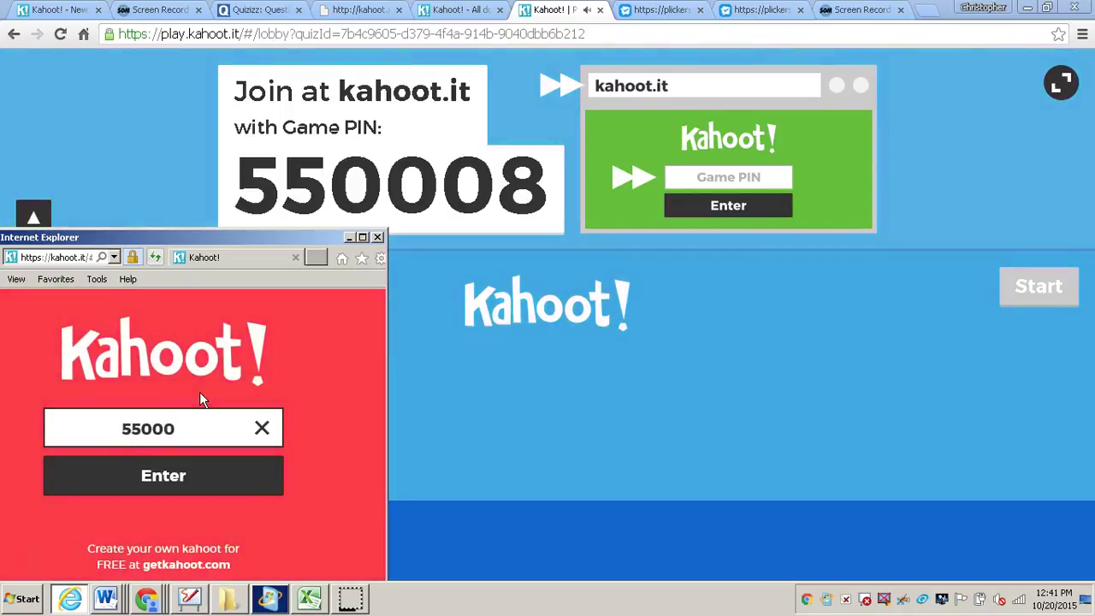
pyautogui.write('8')
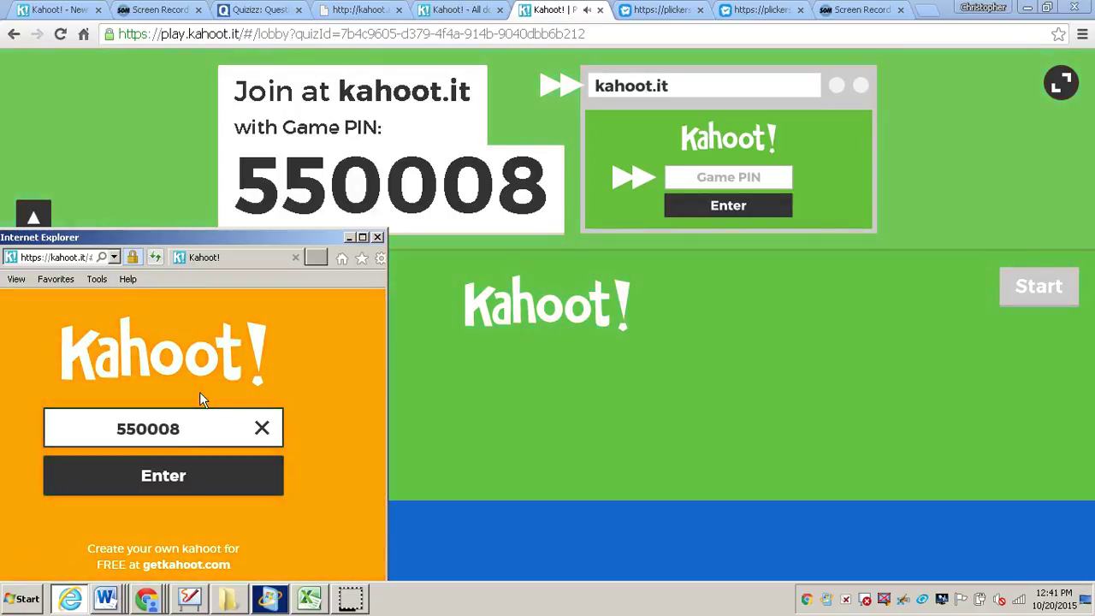
pyautogui.click(188, 457)
pyautogui.click(165, 474)
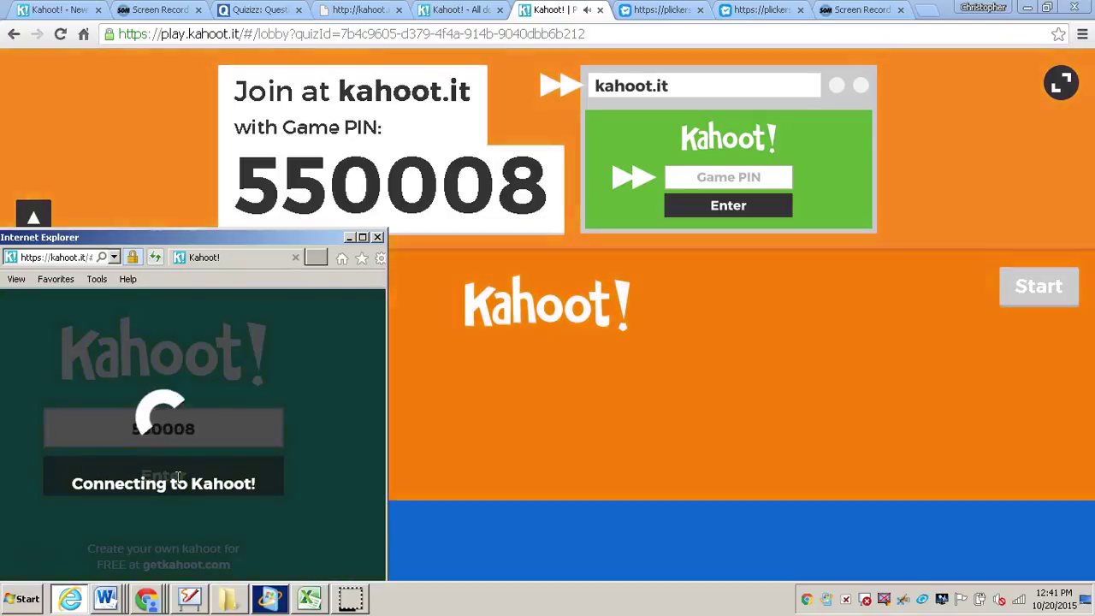
pyautogui.click(172, 431)
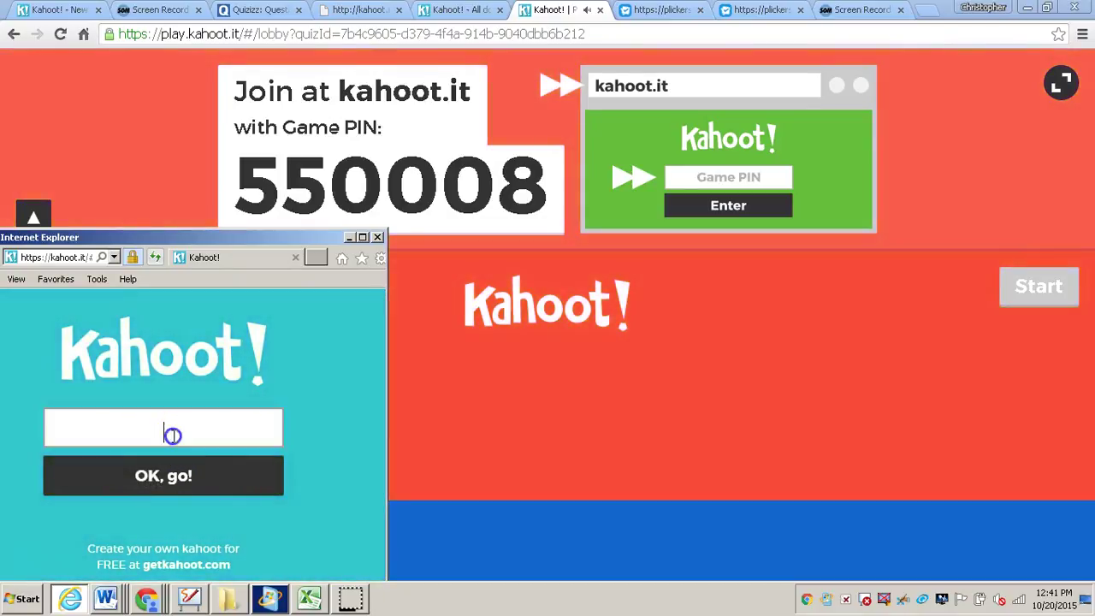
pyautogui.write('Chris')
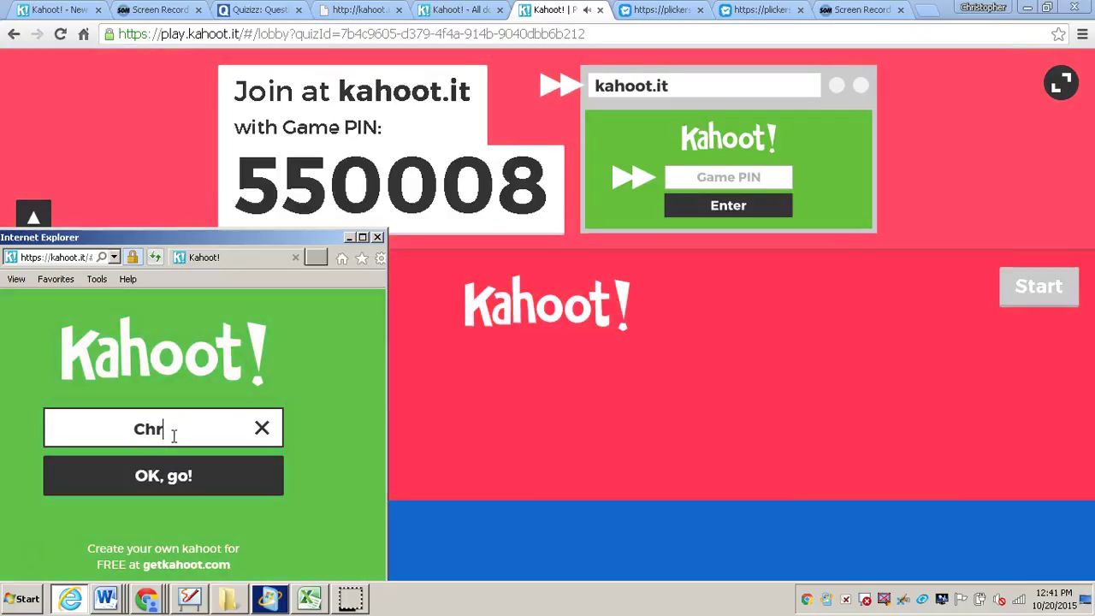
pyautogui.click(178, 479)
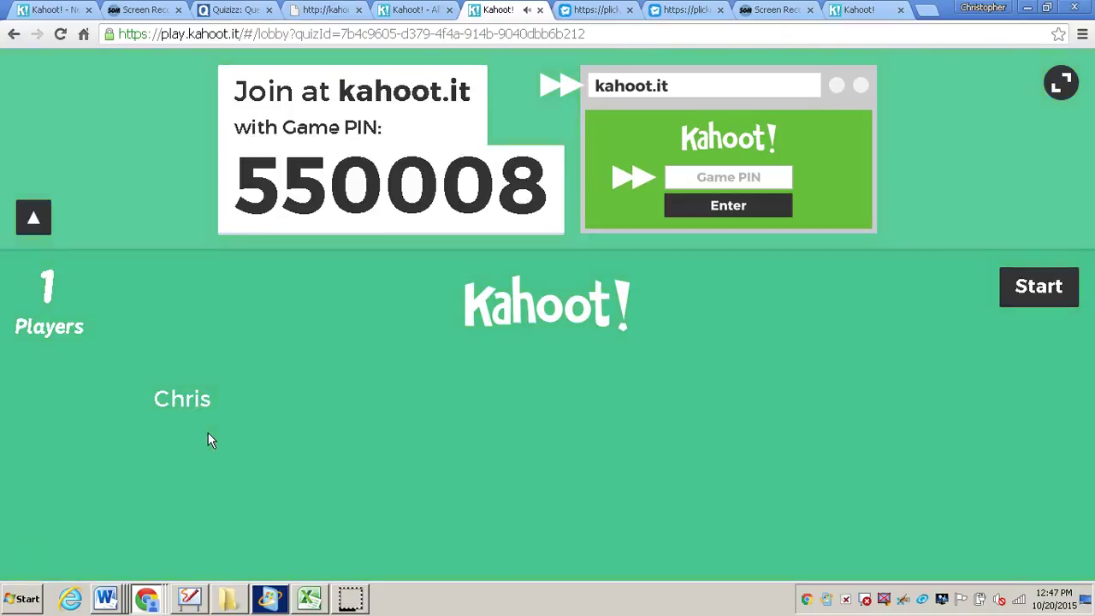
# Step: Start the Unit 2 Week 2 Vocabulary game from the lobby for the joined player
pyautogui.click(199, 407)
pyautogui.click(1009, 282)
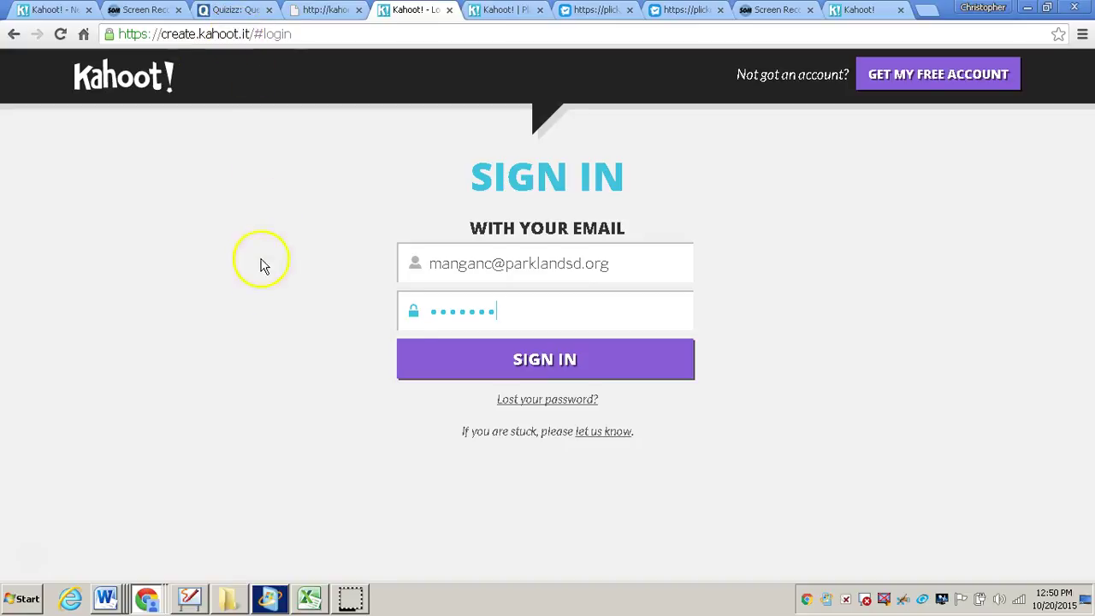
# Step: Sign back in and choose Play for Unit 2 Week 2 Vocabulary from My Kahoots
pyautogui.click(462, 350)
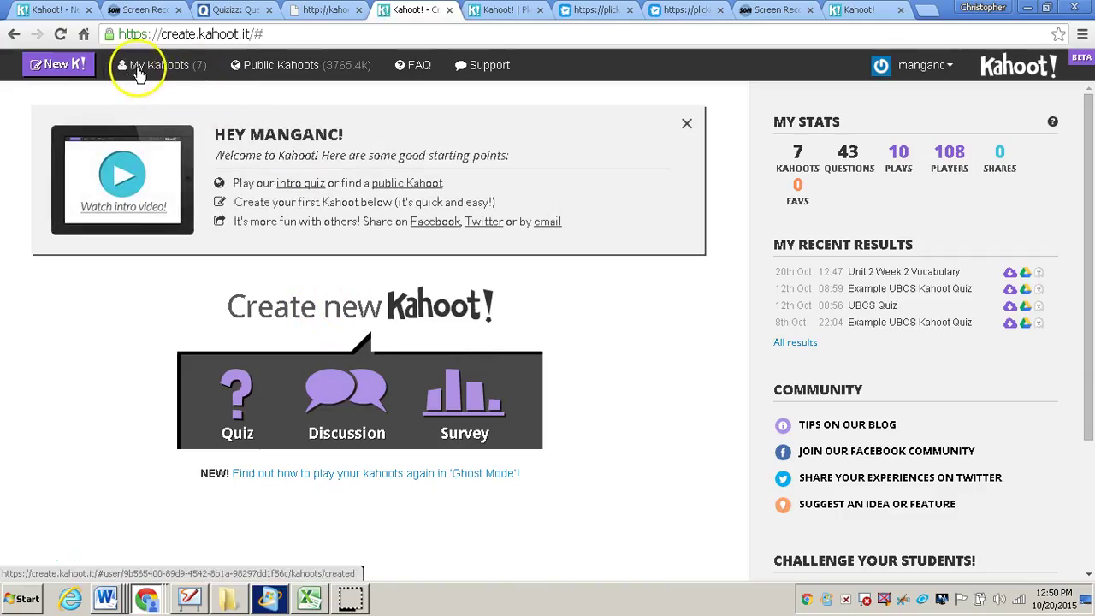
pyautogui.click(165, 74)
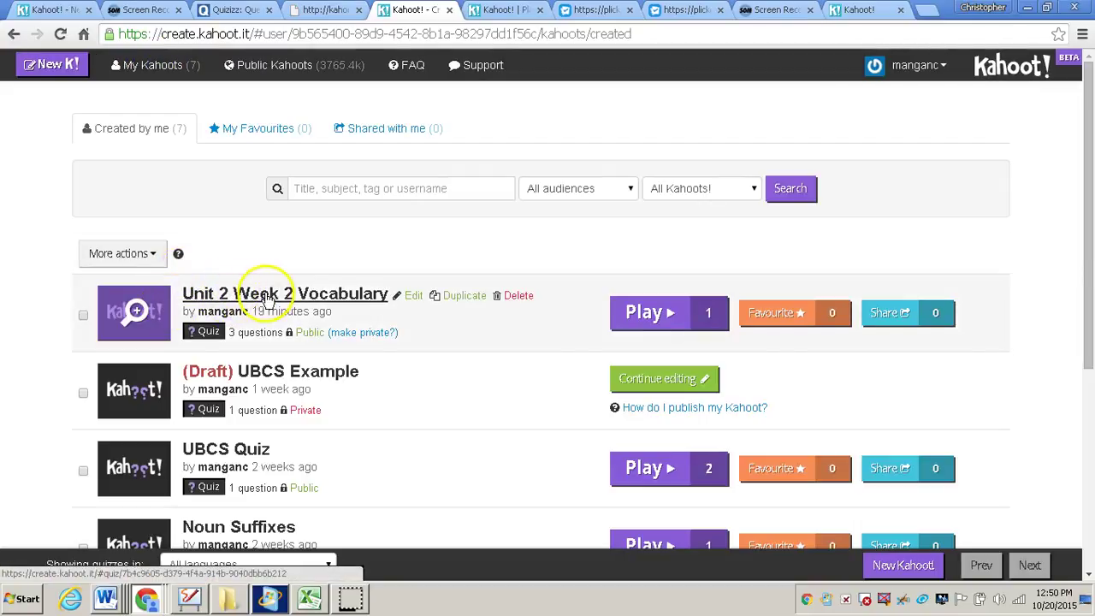
pyautogui.click(642, 309)
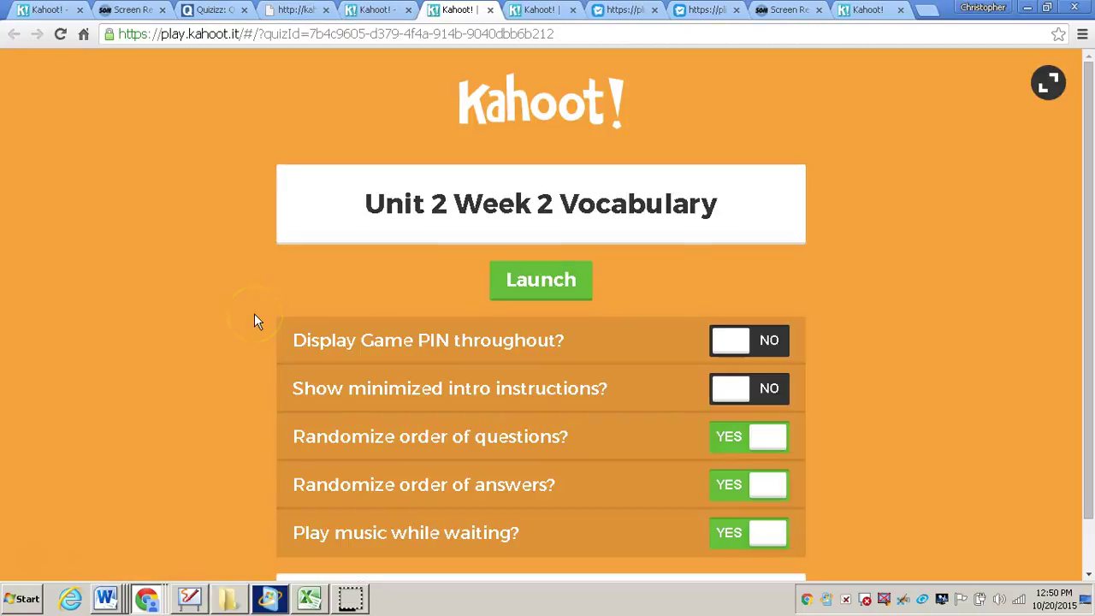